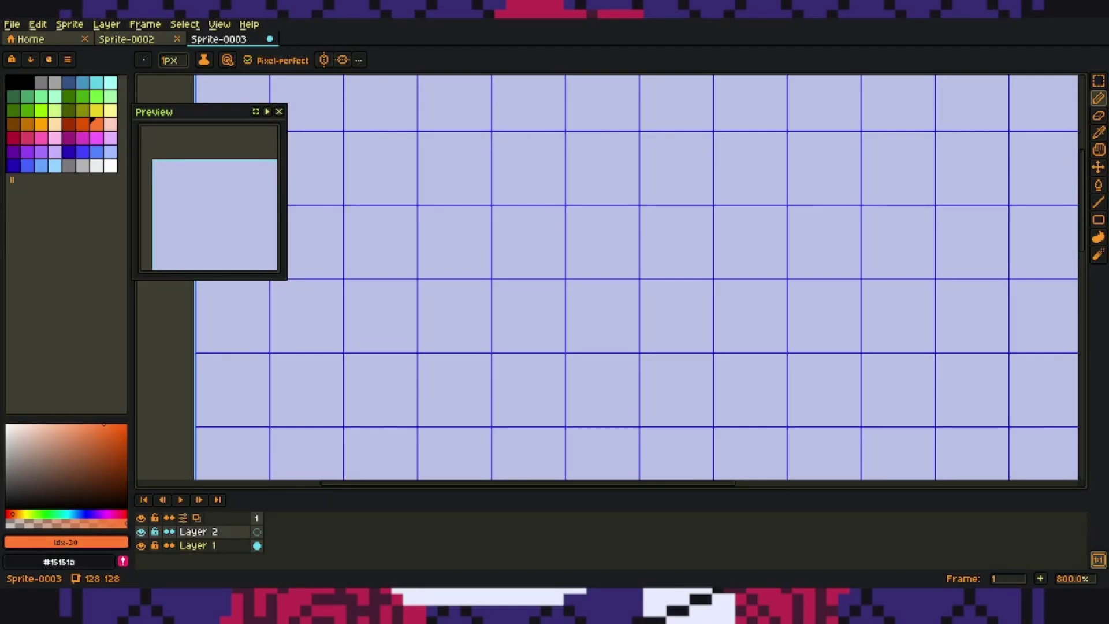
Paint a light-pink skin body block for the front-facing character and trim its upper sides
{"action": "key", "text": "bracketright"}
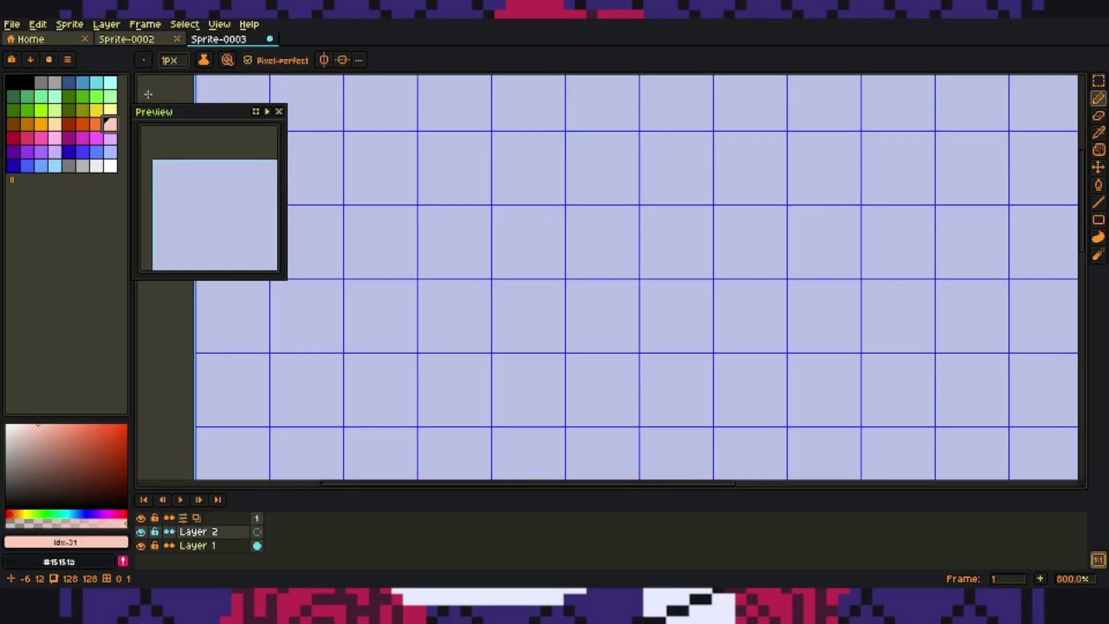
{"action": "scroll", "coordinate": [501, 270], "scroll_direction": "up", "scroll_amount": 4}
{"action": "mouse_move", "coordinate": [632, 162]}
{"action": "left_mouse_down"}
{"action": "mouse_move", "coordinate": [632, 258]}
{"action": "mouse_move", "coordinate": [709, 168]}
{"action": "mouse_move", "coordinate": [545, 235]}
{"action": "mouse_move", "coordinate": [698, 317]}
{"action": "mouse_move", "coordinate": [605, 312]}
{"action": "mouse_move", "coordinate": [723, 419]}
{"action": "left_mouse_up"}
{"action": "key", "text": "e"}
{"action": "left_click", "coordinate": [744, 238]}
Paint dark-blue hair over the head and clear its top-right corner pixel
{"action": "left_click_drag", "start_coordinate": [560, 235], "coordinate": [560, 199]}
{"action": "left_click", "coordinate": [744, 199]}
{"action": "key", "text": "b"}
{"action": "left_click", "coordinate": [69, 83]}
{"action": "mouse_move", "coordinate": [744, 237]}
{"action": "left_mouse_down"}
{"action": "mouse_move", "coordinate": [626, 181]}
{"action": "mouse_move", "coordinate": [749, 178]}
{"action": "left_mouse_up"}
{"action": "key", "text": "e"}
{"action": "left_click", "coordinate": [749, 178]}
{"action": "key", "text": "b"}
Paint the crimson shirt and sleeves, and restore skin at the hair's top centre
{"action": "left_click", "coordinate": [27, 137]}
{"action": "mouse_move", "coordinate": [589, 307]}
{"action": "left_mouse_down"}
{"action": "mouse_move", "coordinate": [663, 344]}
{"action": "mouse_move", "coordinate": [744, 310]}
{"action": "left_mouse_up"}
{"action": "left_click_drag", "start_coordinate": [633, 200], "coordinate": [671, 200]}
{"action": "left_click", "coordinate": [670, 237]}
Try placing black eye pixels, undoing the attempts
{"action": "left_click", "coordinate": [13, 83]}
{"action": "left_click", "coordinate": [744, 347]}
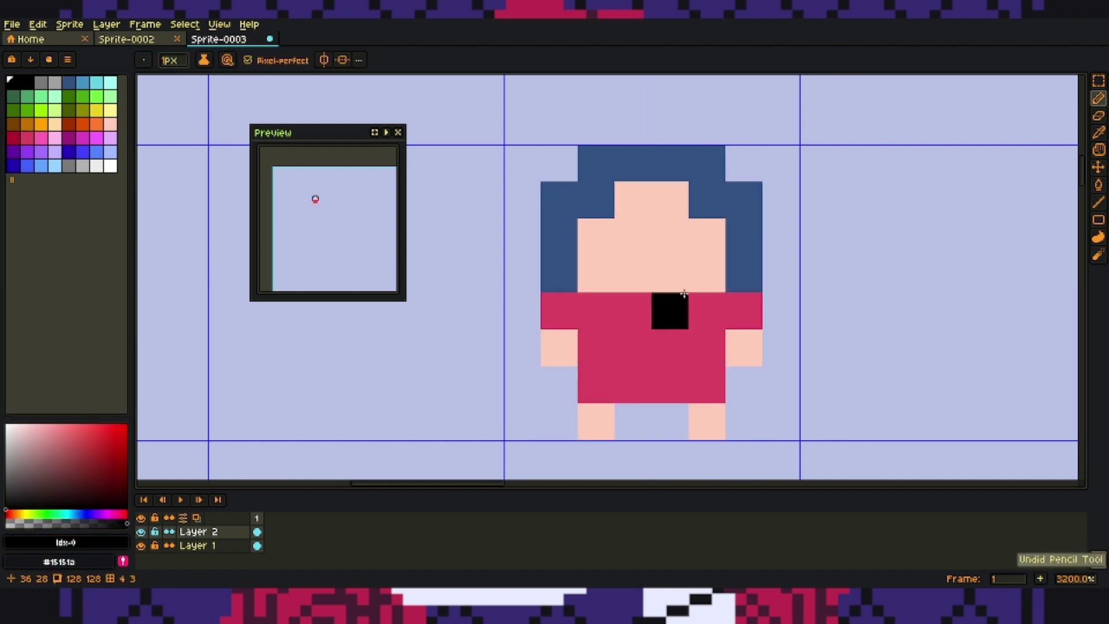
{"action": "key", "text": "ctrl+z"}
{"action": "left_click_drag", "start_coordinate": [633, 237], "coordinate": [670, 237]}
{"action": "key", "text": "ctrl+z"}
Widen the hair on both sides and dot in two dark-blue eyes on the skin face
{"action": "left_click_drag", "start_coordinate": [781, 163], "coordinate": [781, 272]}
{"action": "left_click_drag", "start_coordinate": [522, 200], "coordinate": [522, 272]}
{"action": "left_click_drag", "start_coordinate": [687, 195], "coordinate": [745, 255]}
{"action": "left_click", "coordinate": [751, 199], "text": "alt"}
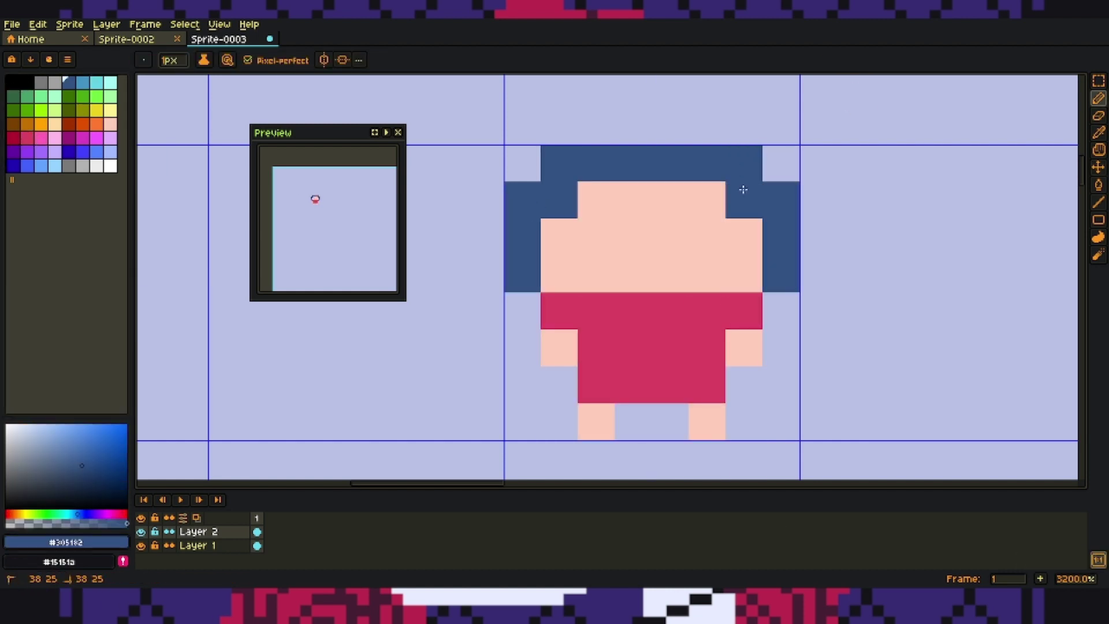
{"action": "left_click", "coordinate": [707, 236]}
{"action": "left_click", "coordinate": [596, 237]}
Widen the crimson shirt, arms and legs outward, adding skin pixels to the arm and legs
{"action": "left_click", "coordinate": [641, 304], "text": "alt"}
{"action": "left_click_drag", "start_coordinate": [523, 311], "coordinate": [781, 311]}
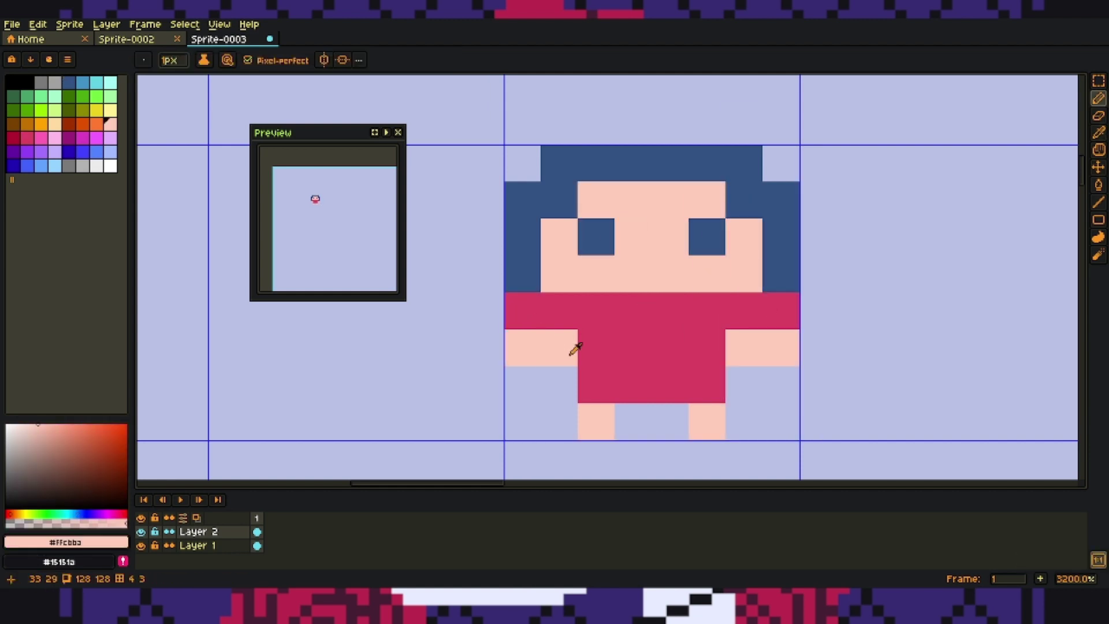
{"action": "left_click_drag", "start_coordinate": [559, 347], "coordinate": [559, 384]}
{"action": "left_click_drag", "start_coordinate": [744, 347], "coordinate": [744, 384]}
{"action": "left_click", "coordinate": [597, 421], "text": "alt"}
{"action": "left_click", "coordinate": [523, 347]}
{"action": "left_click", "coordinate": [782, 347]}
Start the side-view figure with a crimson body block and skin legs
{"action": "left_click", "coordinate": [559, 422]}
{"action": "scroll", "coordinate": [760, 247], "scroll_direction": "down", "scroll_amount": 1}
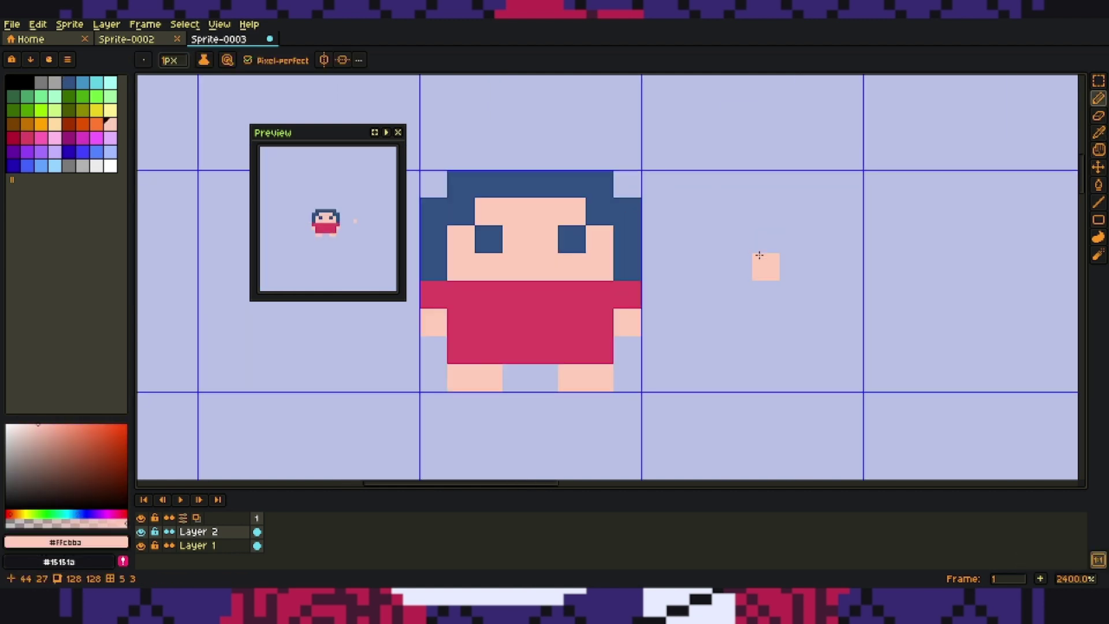
{"action": "left_click", "coordinate": [27, 137]}
{"action": "mouse_move", "coordinate": [737, 295]}
{"action": "left_mouse_down"}
{"action": "mouse_move", "coordinate": [737, 351]}
{"action": "mouse_move", "coordinate": [794, 350]}
{"action": "left_mouse_up"}
{"action": "left_click", "coordinate": [110, 123]}
{"action": "left_click_drag", "start_coordinate": [682, 378], "coordinate": [822, 378]}
{"action": "left_click", "coordinate": [767, 322]}
Give the side-view figure dark-blue hair, a skin face and a dark eye pixel
{"action": "left_click", "coordinate": [27, 137]}
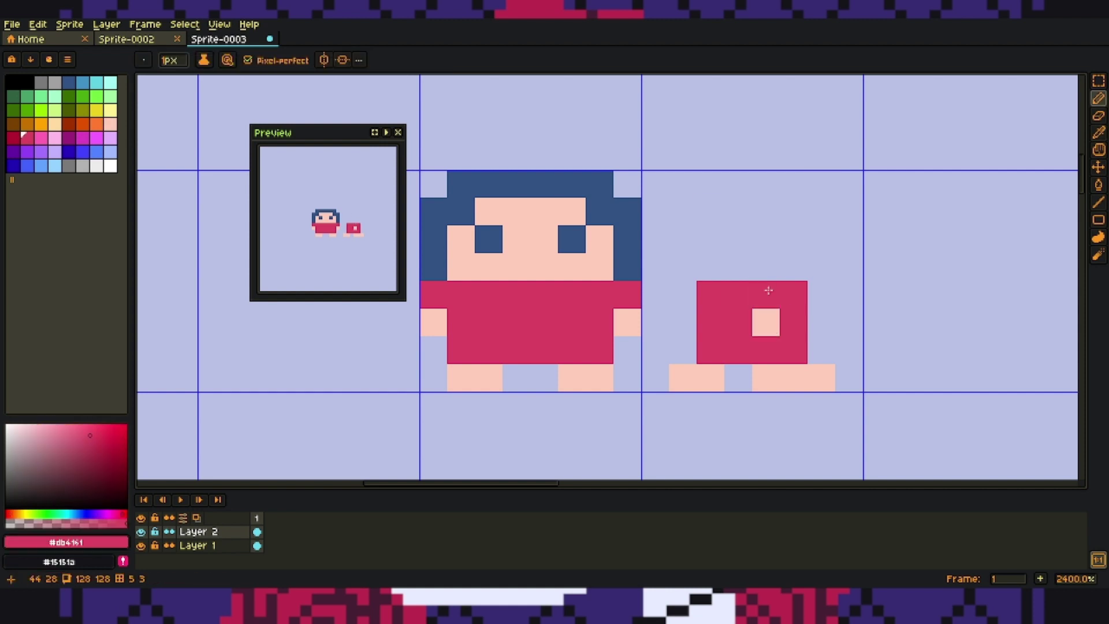
{"action": "left_click", "coordinate": [628, 231], "text": "alt"}
{"action": "mouse_move", "coordinate": [711, 183]}
{"action": "left_mouse_down"}
{"action": "mouse_move", "coordinate": [738, 295]}
{"action": "mouse_move", "coordinate": [822, 183]}
{"action": "left_mouse_up"}
{"action": "left_click", "coordinate": [794, 239]}
{"action": "left_click", "coordinate": [520, 260], "text": "alt"}
{"action": "left_click_drag", "start_coordinate": [766, 239], "coordinate": [794, 267]}
{"action": "left_click", "coordinate": [627, 231], "text": "alt"}
{"action": "left_click", "coordinate": [822, 267]}
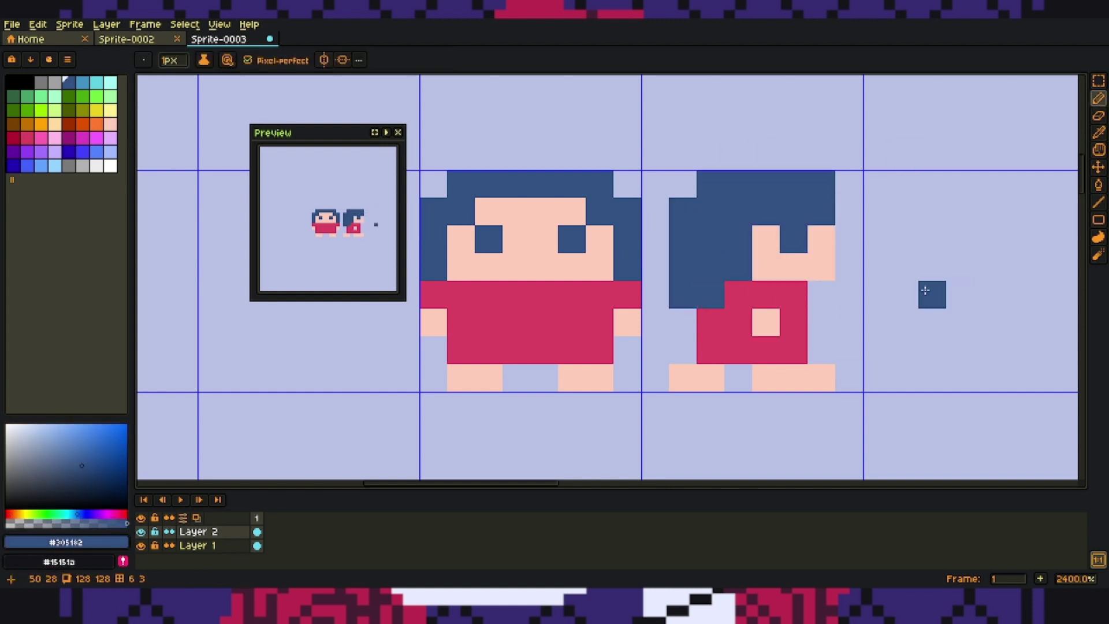
Turn the side view's arm to skin and recolour both figures' legs dark blue
{"action": "left_click", "coordinate": [821, 239], "text": "alt"}
{"action": "left_click", "coordinate": [794, 323]}
{"action": "left_click", "coordinate": [794, 184], "text": "alt"}
{"action": "left_click_drag", "start_coordinate": [683, 378], "coordinate": [710, 378]}
{"action": "left_click_drag", "start_coordinate": [766, 378], "coordinate": [822, 377]}
{"action": "left_click_drag", "start_coordinate": [572, 377], "coordinate": [600, 378]}
{"action": "left_click_drag", "start_coordinate": [461, 378], "coordinate": [489, 378]}
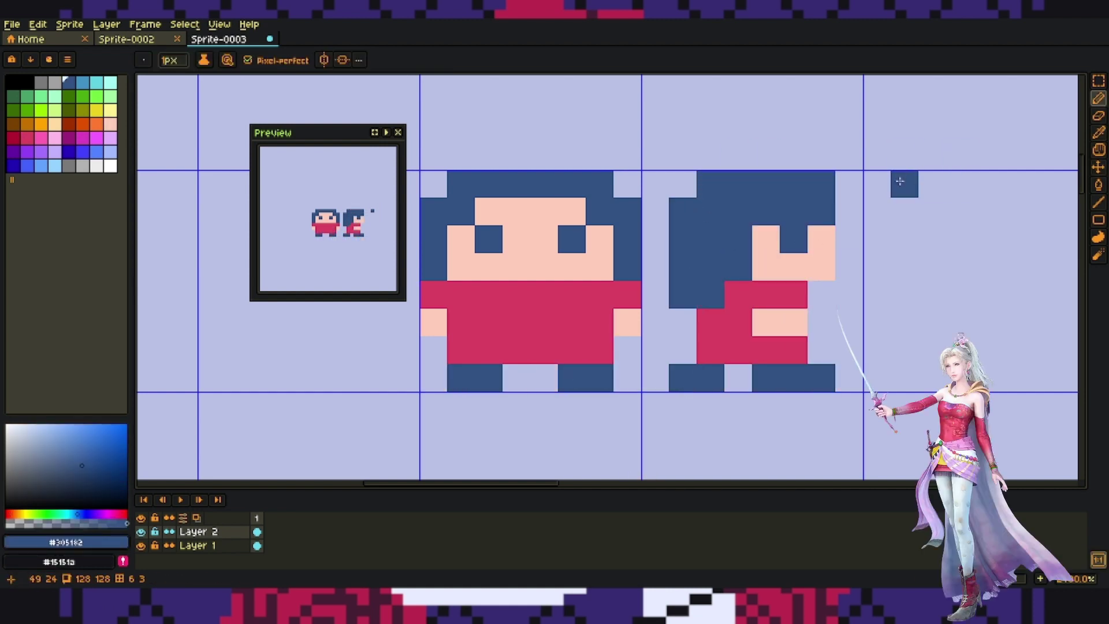
{"action": "left_click", "coordinate": [780, 322], "text": "alt"}
{"action": "scroll", "coordinate": [775, 359], "scroll_direction": "down", "scroll_amount": 1}
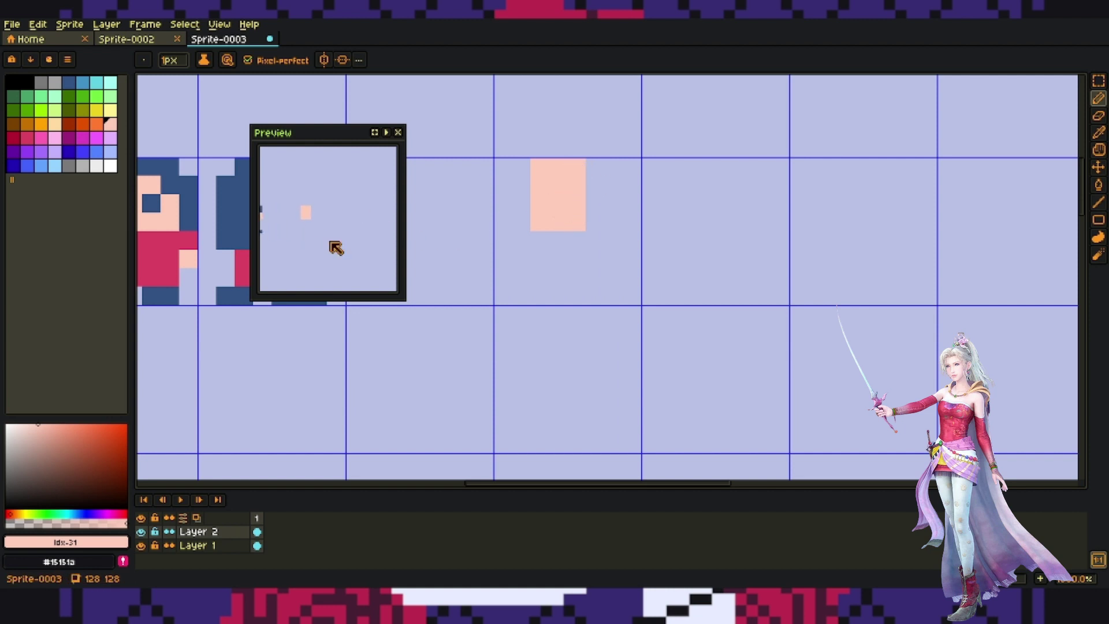
Extend the peach block into a body with legs, add green hair and two red eyes
{"action": "left_click_drag", "start_coordinate": [561, 280], "coordinate": [596, 270]}
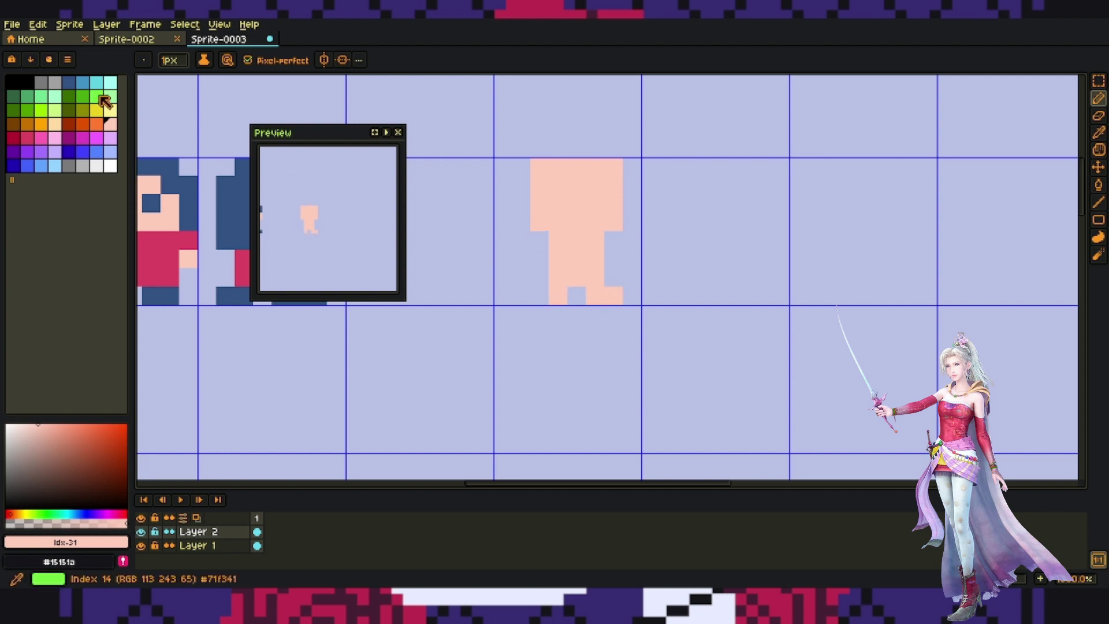
{"action": "left_click", "coordinate": [83, 83]}
{"action": "left_click", "coordinate": [27, 96]}
{"action": "left_click_drag", "start_coordinate": [521, 167], "coordinate": [528, 205]}
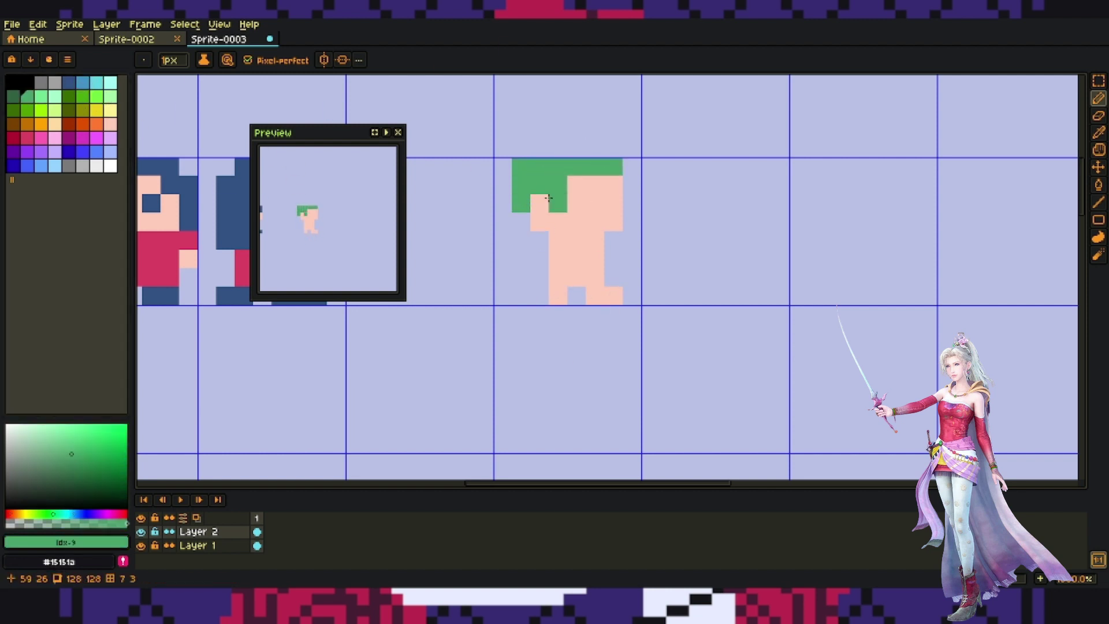
{"action": "left_click", "coordinate": [27, 137]}
{"action": "left_click", "coordinate": [578, 203]}
{"action": "left_click", "coordinate": [614, 204]}
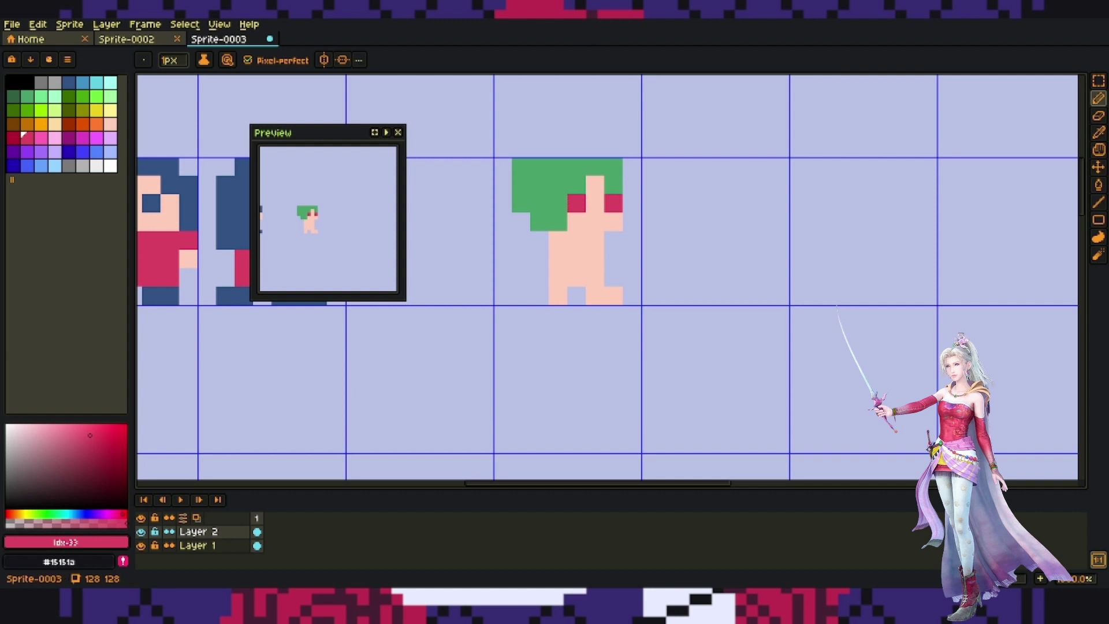
Repaint the eyes purple and extend the green hair down the left side
{"action": "left_click", "coordinate": [27, 151]}
{"action": "left_click", "coordinate": [577, 204]}
{"action": "left_click", "coordinate": [614, 204]}
{"action": "left_click", "coordinate": [27, 96]}
{"action": "left_click_drag", "start_coordinate": [503, 185], "coordinate": [502, 222]}
{"action": "key", "text": "e"}
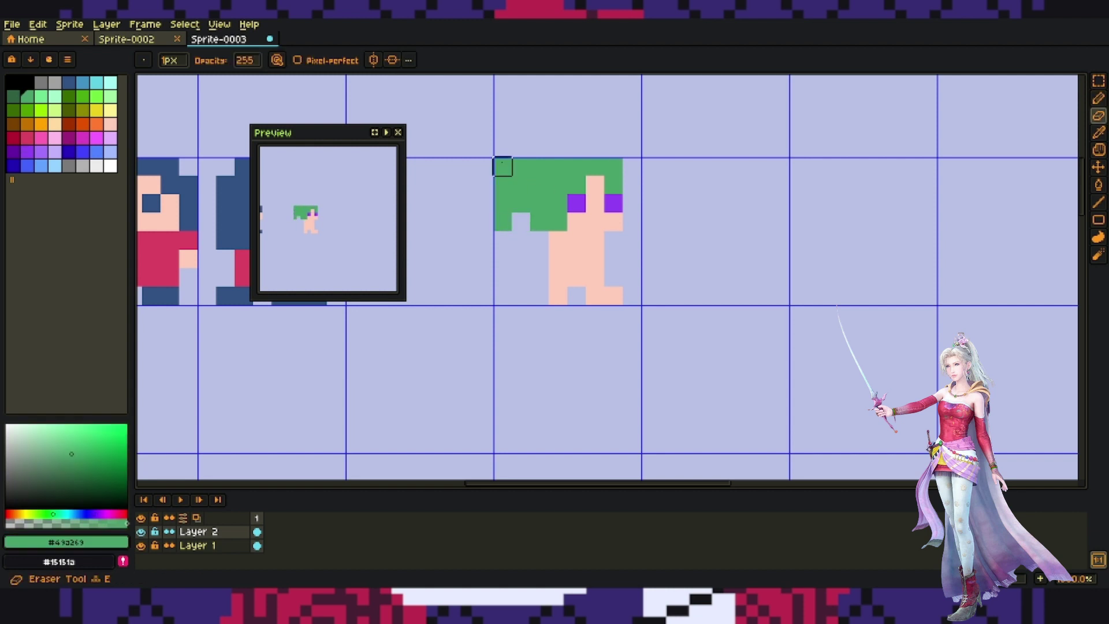
{"action": "key", "text": "b"}
{"action": "left_click", "coordinate": [614, 204], "text": "alt"}
{"action": "left_click", "coordinate": [596, 241]}
Add hair highlights, using the Eyedropper to sample purple and recolour the lavender pixels
{"action": "left_click", "coordinate": [451, 179], "text": "alt"}
{"action": "left_click", "coordinate": [525, 183]}
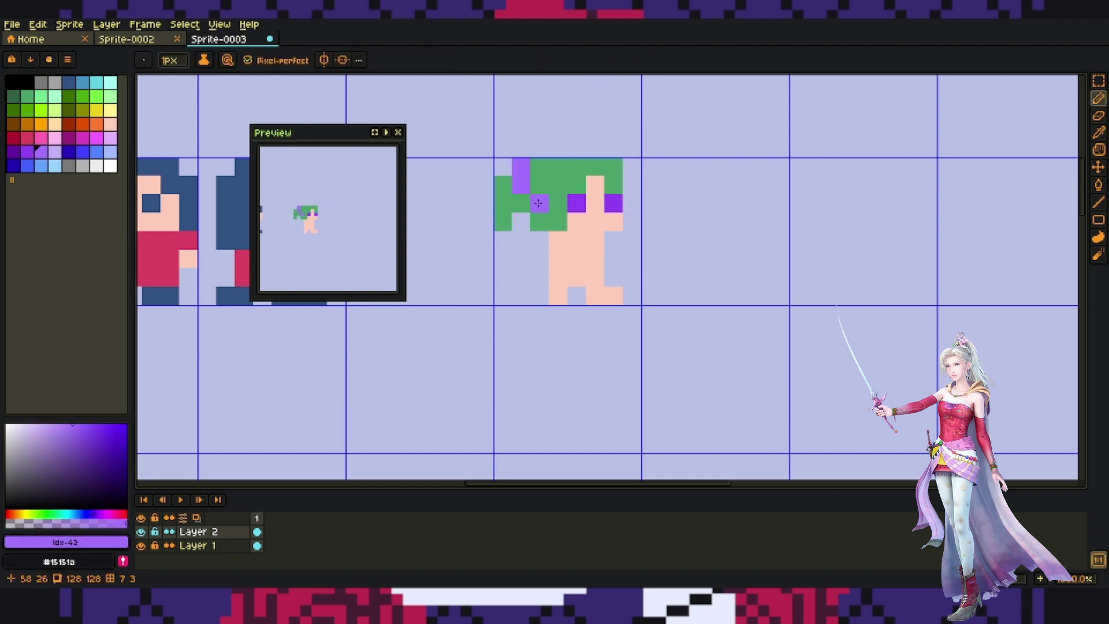
{"action": "key", "text": "i"}
{"action": "left_click", "coordinate": [520, 218]}
{"action": "left_click", "coordinate": [520, 167]}
{"action": "key", "text": "b"}
Paint a red shirt, a purple waistband and red legs
{"action": "left_click", "coordinate": [26, 137]}
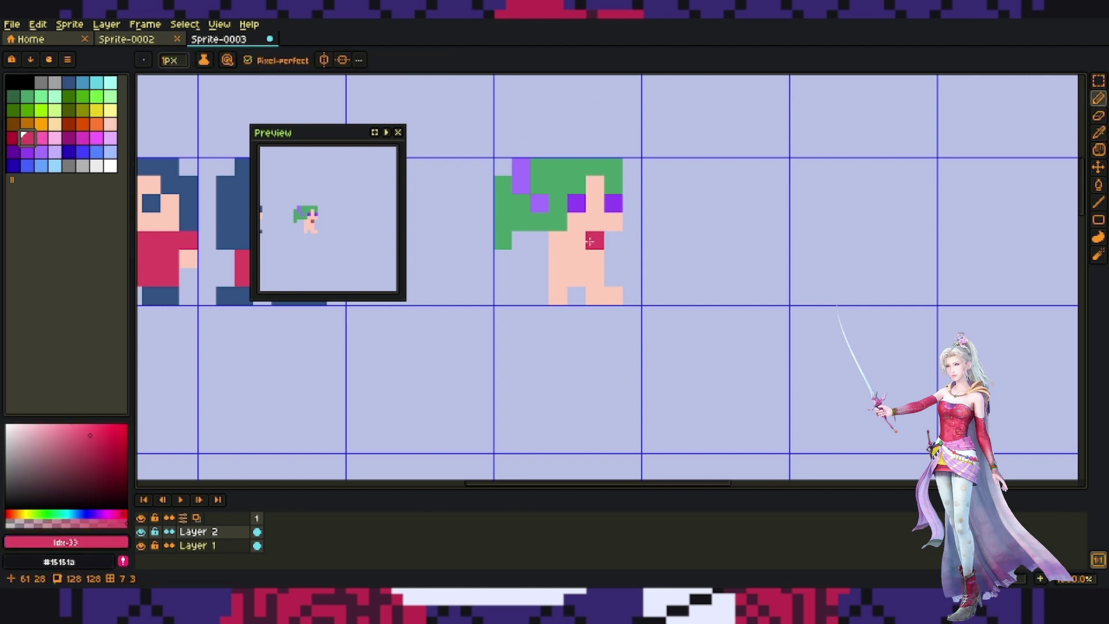
{"action": "mouse_move", "coordinate": [558, 240]}
{"action": "left_mouse_down"}
{"action": "mouse_move", "coordinate": [574, 259]}
{"action": "mouse_move", "coordinate": [639, 185]}
{"action": "mouse_move", "coordinate": [561, 223]}
{"action": "mouse_move", "coordinate": [598, 274]}
{"action": "left_mouse_up"}
{"action": "left_click", "coordinate": [578, 203], "text": "alt"}
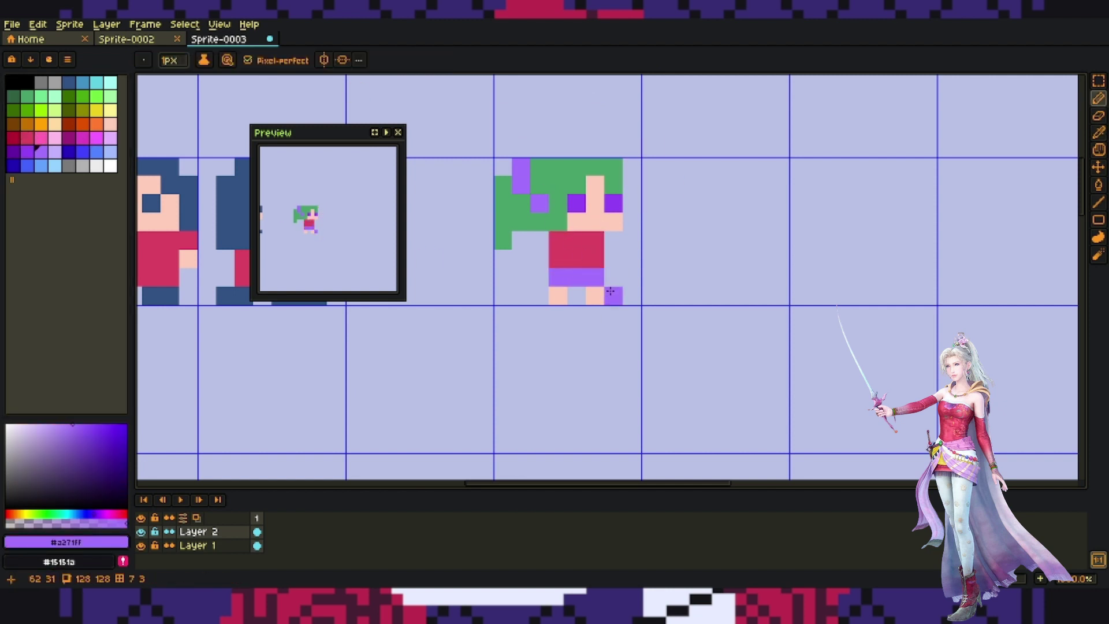
{"action": "left_click", "coordinate": [595, 237], "text": "alt"}
{"action": "left_click", "coordinate": [595, 295]}
{"action": "left_click", "coordinate": [557, 295]}
Touch up the shoulders and the row below with peach and red pixels
{"action": "left_click", "coordinate": [578, 223], "text": "alt"}
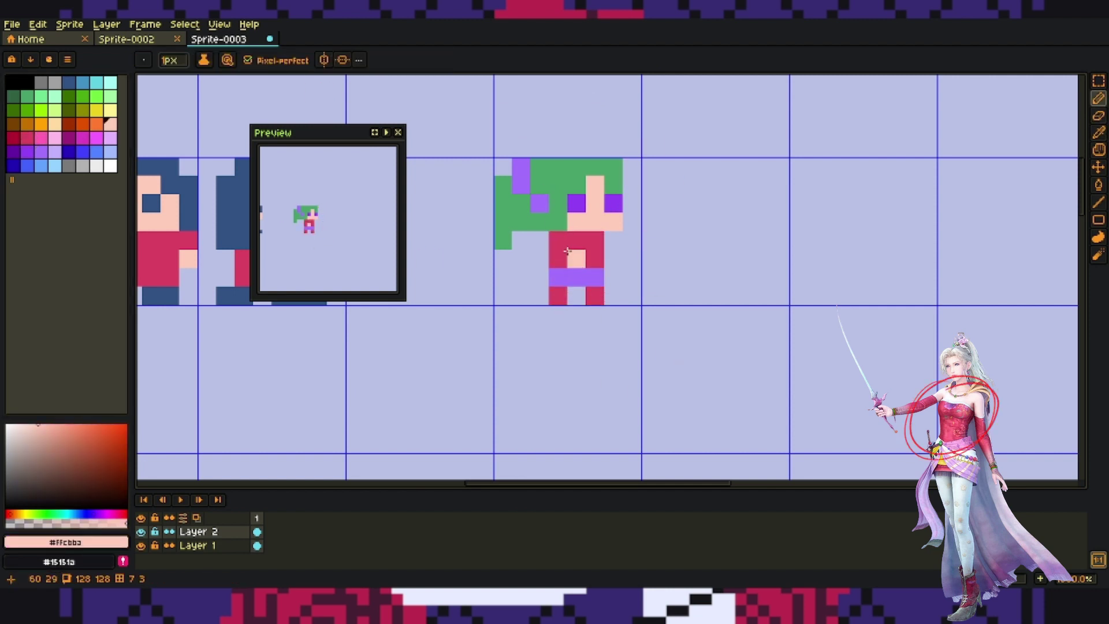
{"action": "left_click", "coordinate": [595, 258], "text": "alt"}
{"action": "mouse_move", "coordinate": [568, 267]}
{"action": "left_mouse_down"}
{"action": "mouse_move", "coordinate": [609, 304]}
{"action": "mouse_move", "coordinate": [595, 259]}
{"action": "left_mouse_up"}
{"action": "left_click", "coordinate": [577, 259]}
{"action": "left_click", "coordinate": [595, 241]}
{"action": "left_click", "coordinate": [578, 222], "text": "alt"}
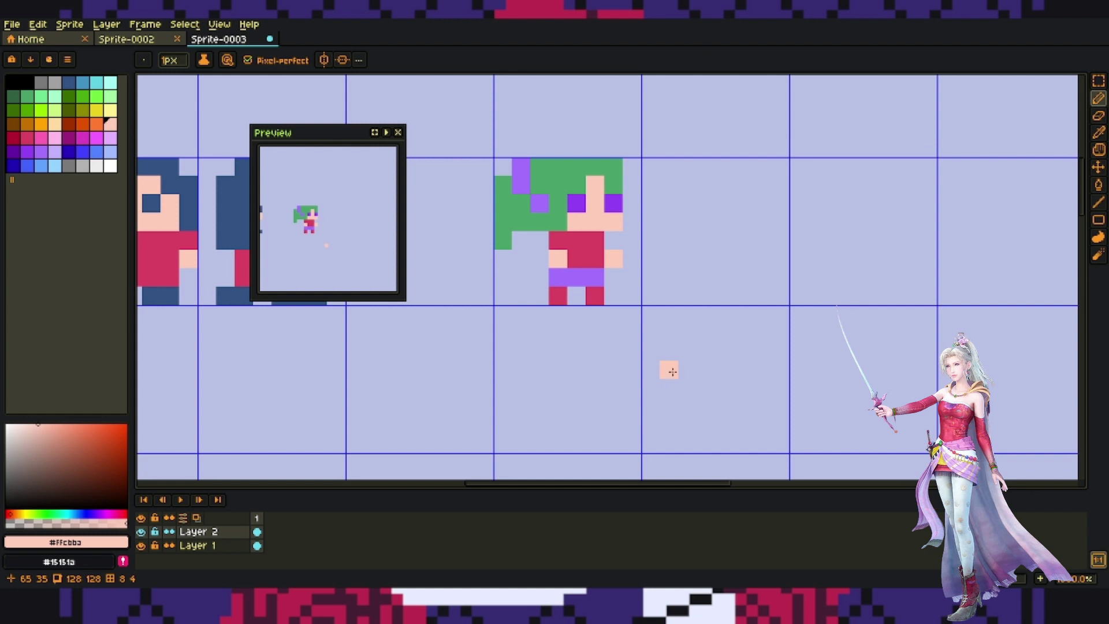
{"action": "left_click", "coordinate": [595, 240], "text": "alt"}
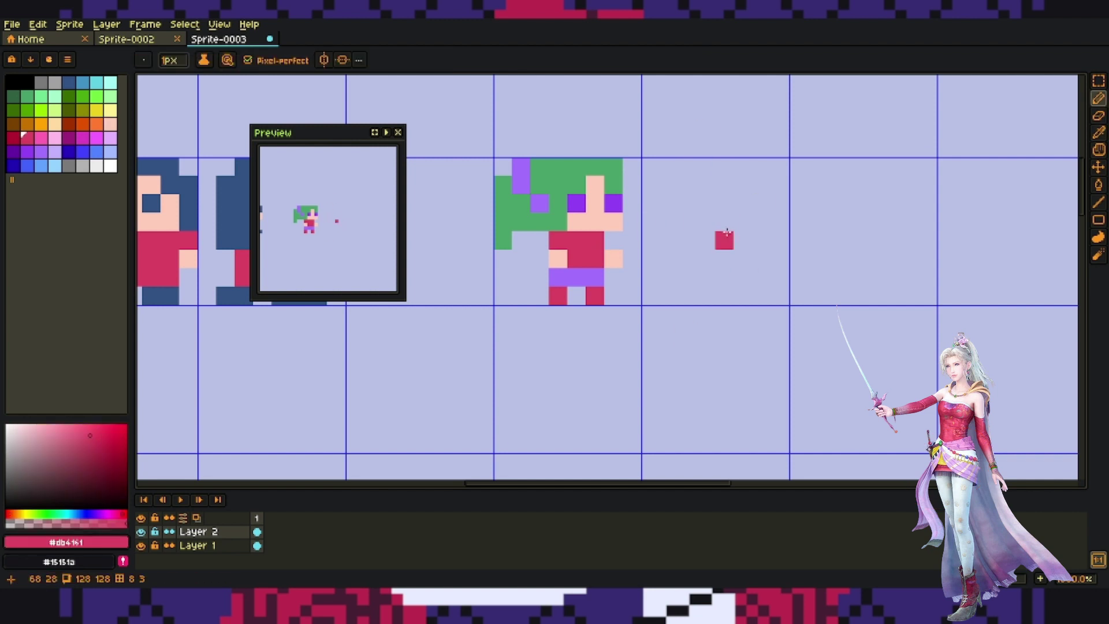
Paste a copy of the girl beside the original and nudge its upper part down one pixel
{"action": "key", "text": "ctrl+v"}
{"action": "left_click_drag", "start_coordinate": [578, 215], "coordinate": [726, 218]}
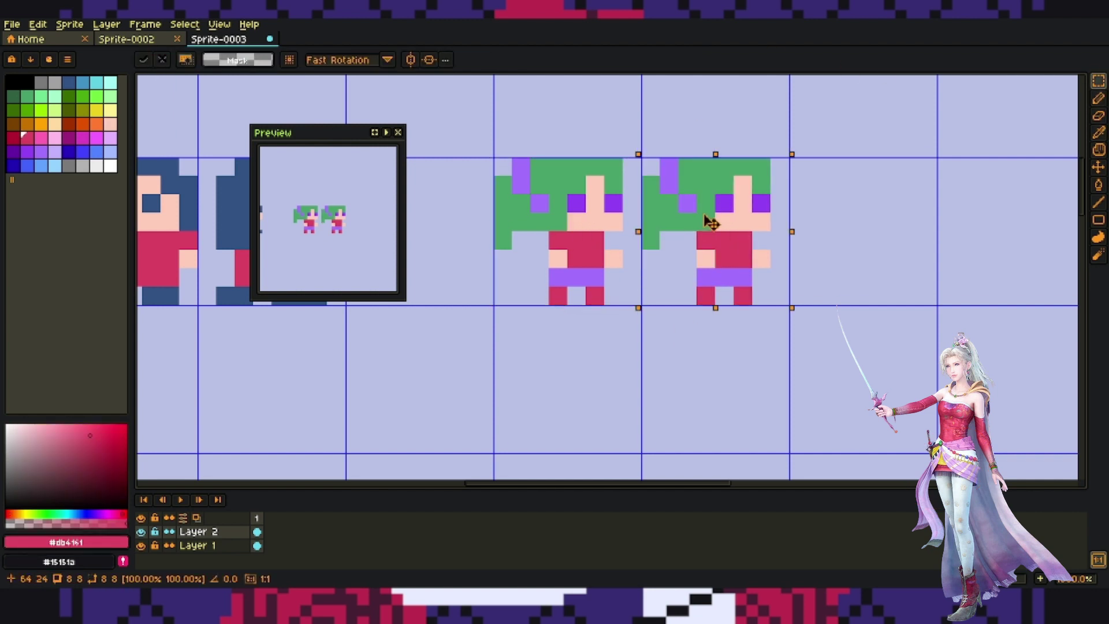
{"action": "left_click_drag", "start_coordinate": [644, 161], "coordinate": [807, 265]}
{"action": "key", "text": "Down"}
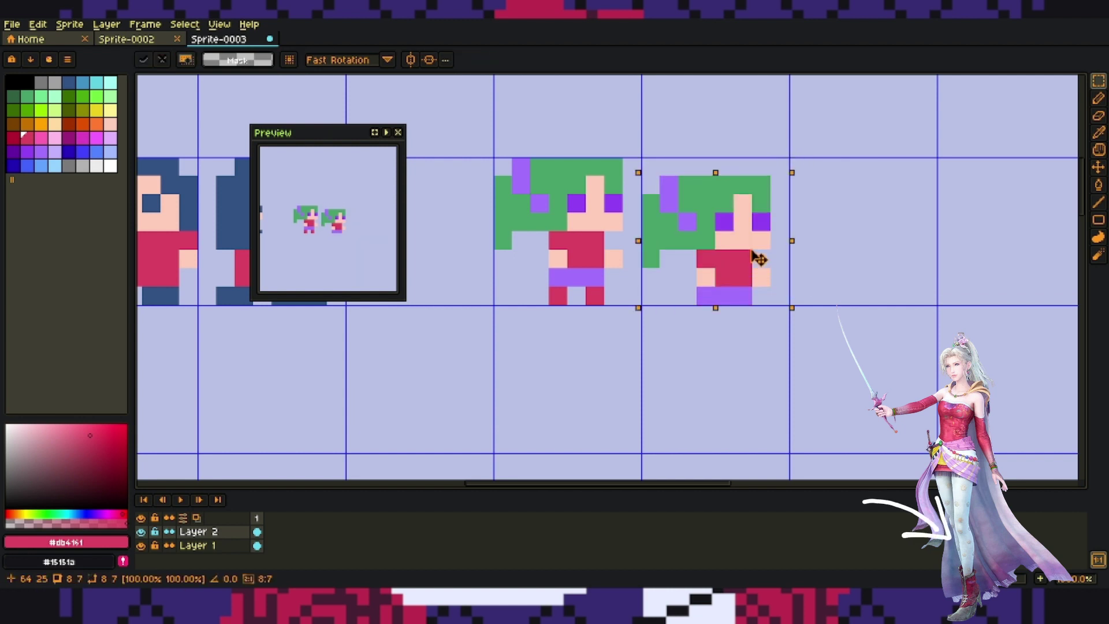
{"action": "key", "text": "ctrl+d"}
{"action": "key", "text": "b"}
{"action": "left_click", "coordinate": [762, 295]}
Add peach feet to the copy, undoing a stray red pixel
{"action": "left_click", "coordinate": [758, 261], "text": "alt"}
{"action": "left_click", "coordinate": [761, 295], "text": "alt"}
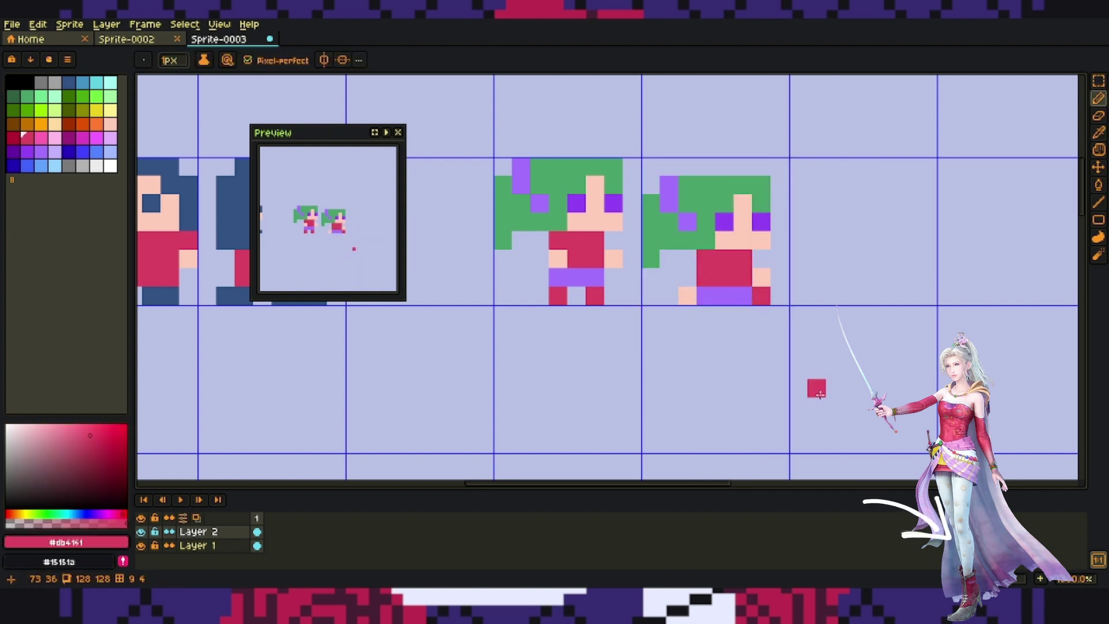
{"action": "left_click", "coordinate": [836, 221]}
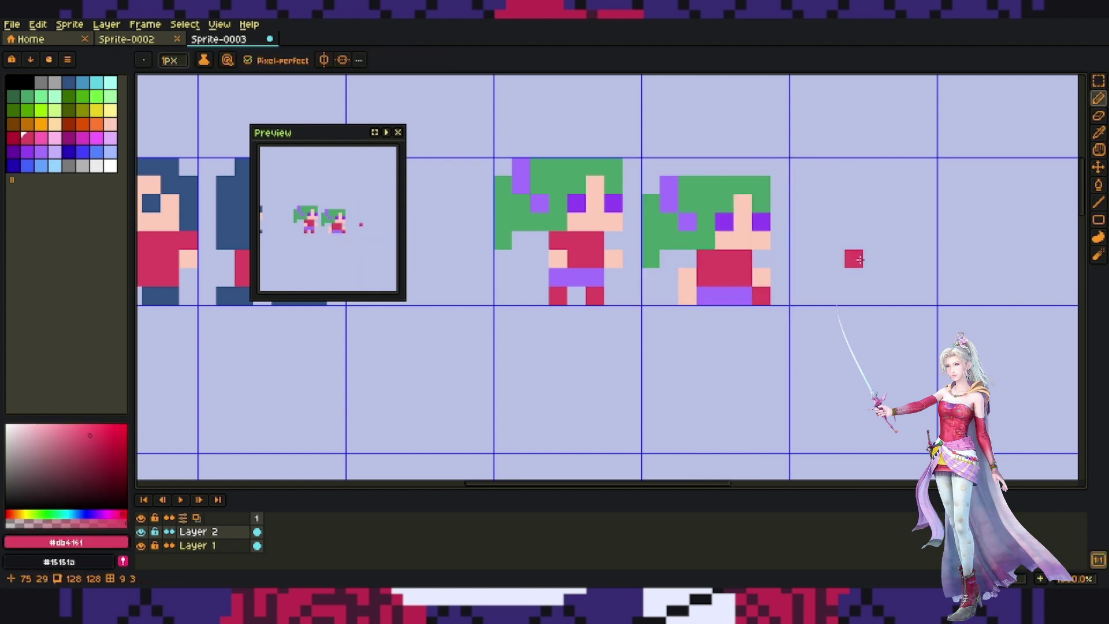
{"action": "key", "text": "ctrl+z"}
Fill the background layer grey with the Paint Bucket
{"action": "left_click", "coordinate": [197, 545]}
{"action": "left_click", "coordinate": [83, 166]}
{"action": "key", "text": "g"}
{"action": "left_click", "coordinate": [682, 135]}
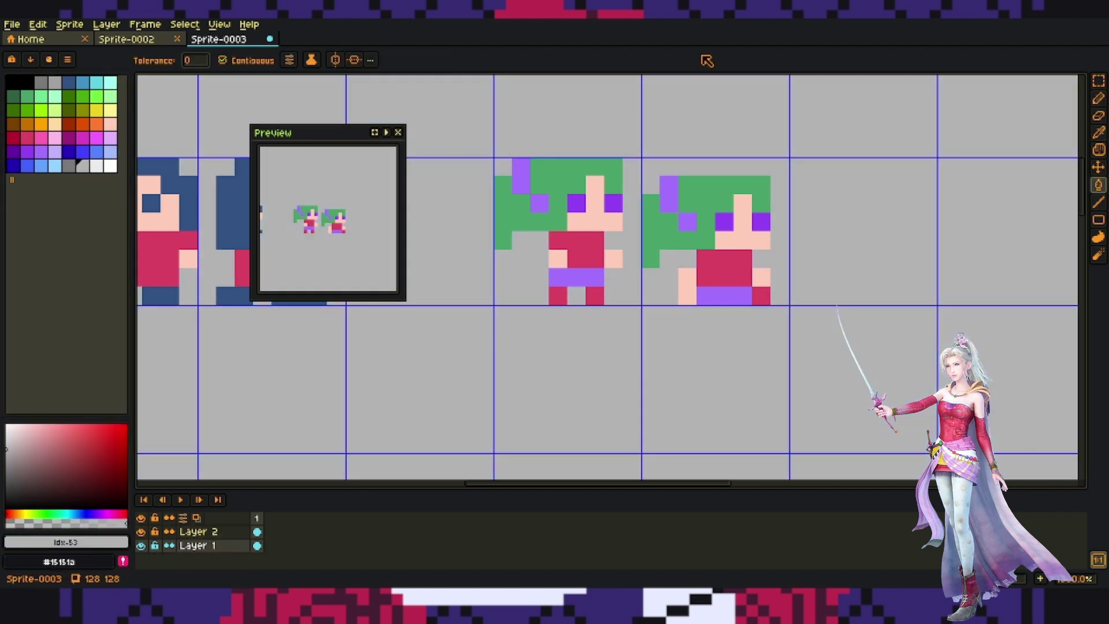
Lighten the hair highlights to lavender and dot an orange pixel at the foot
{"action": "key", "text": "alt+Up"}
{"action": "key", "text": "b"}
{"action": "left_click", "coordinate": [110, 138]}
{"action": "left_click_drag", "start_coordinate": [669, 185], "coordinate": [669, 202]}
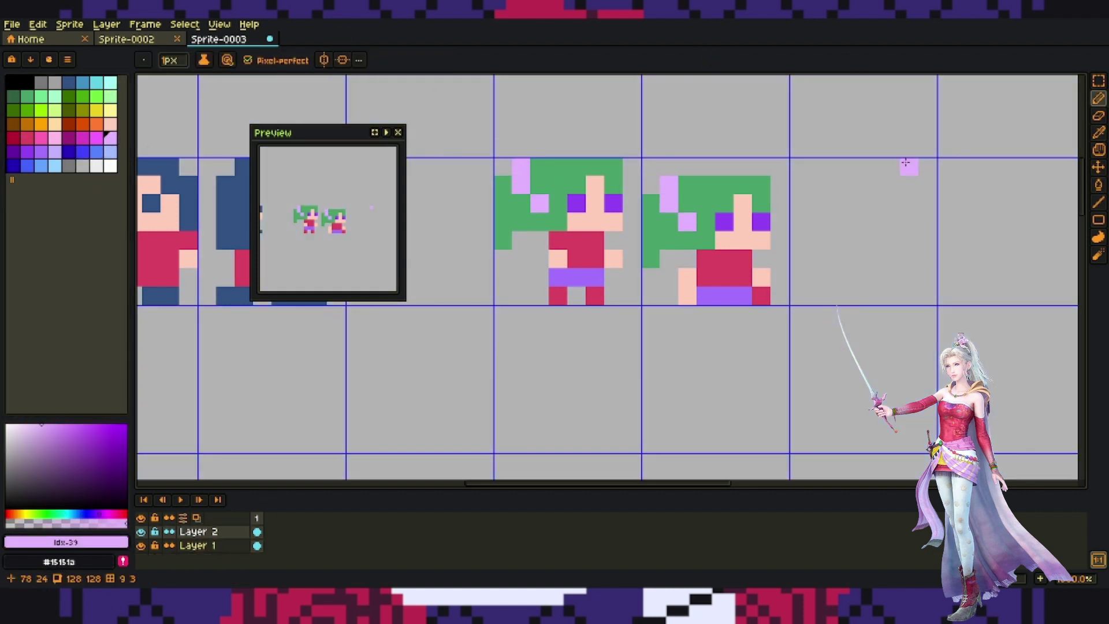
{"action": "left_click", "coordinate": [96, 95]}
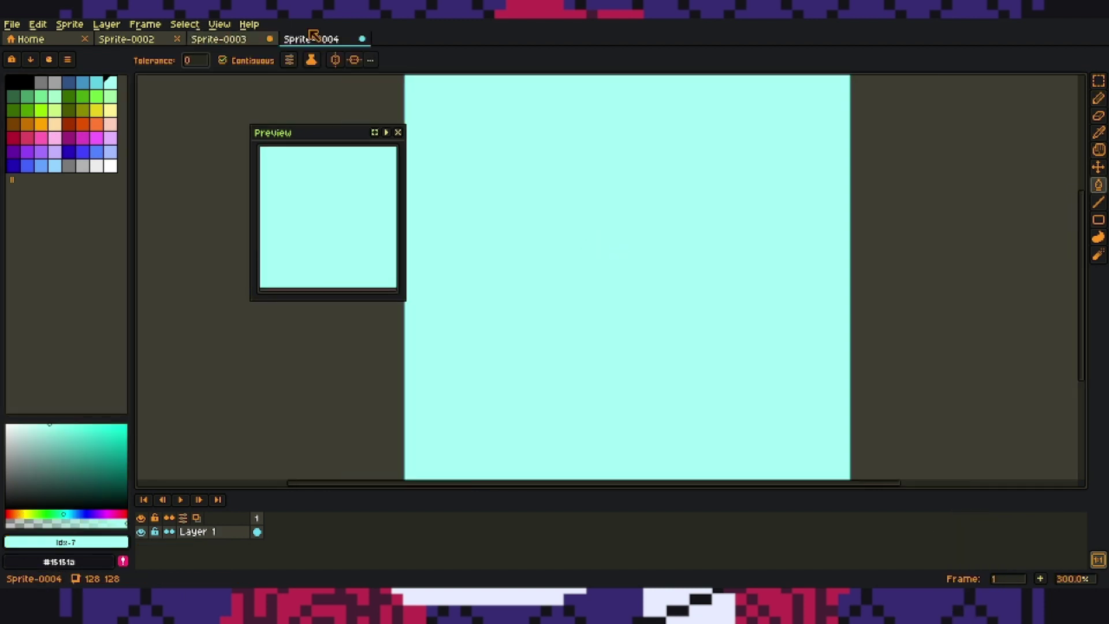
Set the grid size to 8 pixels
{"action": "left_click", "coordinate": [219, 24]}
{"action": "left_click", "coordinate": [392, 88]}
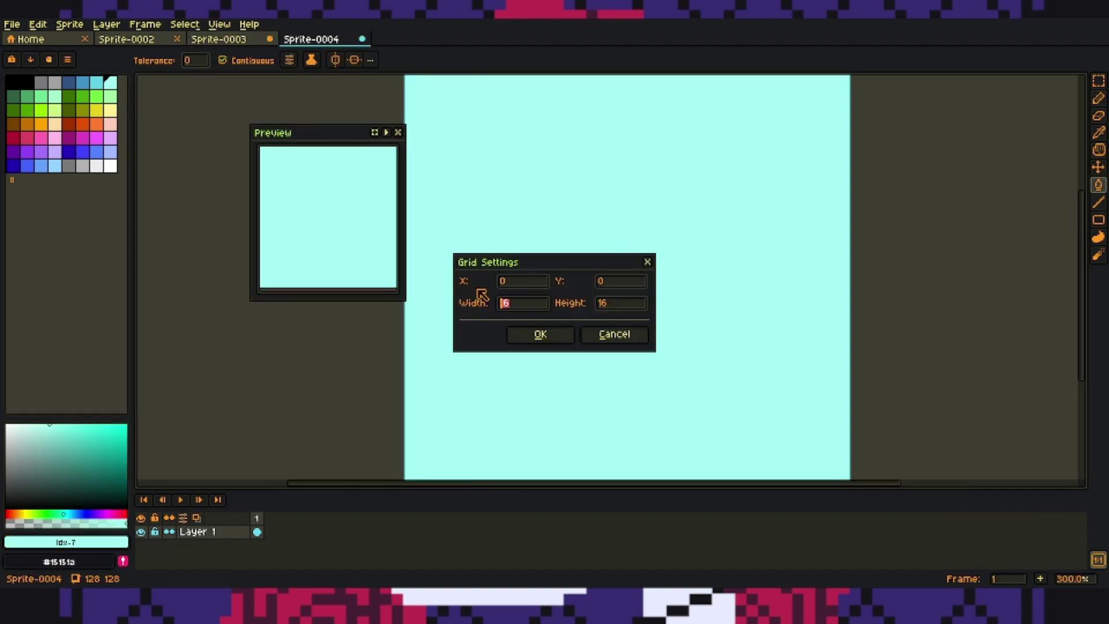
{"action": "key", "text": "Tab"}
{"action": "type", "text": "8"}
{"action": "key", "text": "Return"}
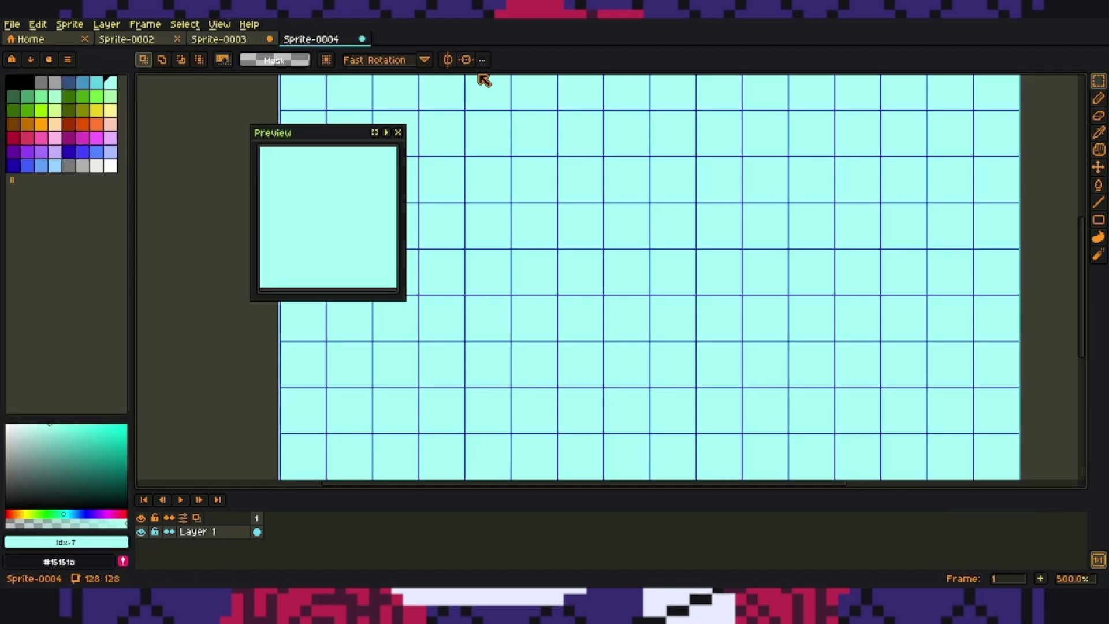
Paste both girls into the new sprite and drop them in place
{"action": "key", "text": "ctrl+v"}
{"action": "scroll", "coordinate": [550, 235], "scroll_direction": "up", "scroll_amount": 7}
{"action": "scroll", "coordinate": [567, 279], "scroll_direction": "down", "scroll_amount": 4}
{"action": "left_click", "coordinate": [772, 261]}
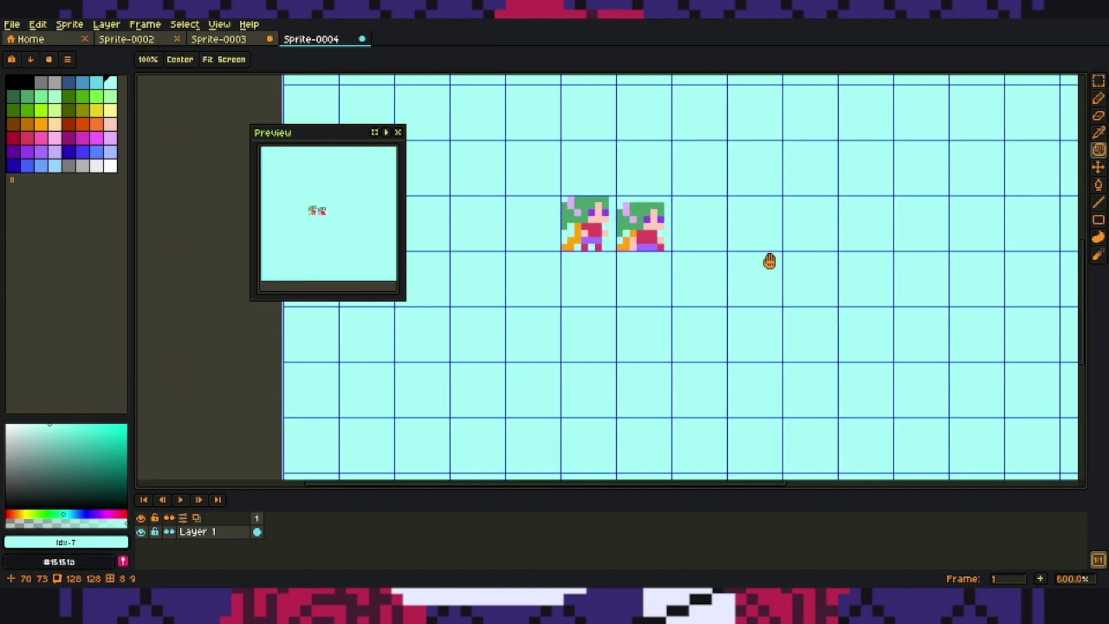
Close the grid settings and toggle the on-canvas extras display
{"action": "left_click", "coordinate": [219, 23]}
{"action": "left_click", "coordinate": [393, 88]}
{"action": "left_click", "coordinate": [605, 335]}
{"action": "left_click", "coordinate": [219, 23]}
{"action": "left_click", "coordinate": [225, 60]}
Draw a green grass block below the girls and fill it with the sampled green
{"action": "scroll", "coordinate": [577, 254], "scroll_direction": "up", "scroll_amount": 2}
{"action": "mouse_move", "coordinate": [442, 256]}
{"action": "left_mouse_down"}
{"action": "mouse_move", "coordinate": [564, 283]}
{"action": "mouse_move", "coordinate": [464, 287]}
{"action": "mouse_move", "coordinate": [546, 277]}
{"action": "left_mouse_up"}
{"action": "scroll", "coordinate": [451, 257], "scroll_direction": "up", "scroll_amount": 1}
{"action": "key", "text": "g"}
{"action": "left_click", "coordinate": [474, 294]}
{"action": "key", "text": "i"}
{"action": "key", "text": "g"}
{"action": "left_click", "coordinate": [569, 292]}
Paint orange dirt below the grass with two green notches in it
{"action": "left_click", "coordinate": [27, 123]}
{"action": "key", "text": "h"}
{"action": "scroll", "coordinate": [502, 294], "scroll_direction": "up", "scroll_amount": 2}
{"action": "key", "text": "b"}
{"action": "mouse_move", "coordinate": [410, 283]}
{"action": "left_mouse_down"}
{"action": "mouse_move", "coordinate": [601, 396]}
{"action": "mouse_move", "coordinate": [569, 358]}
{"action": "mouse_move", "coordinate": [581, 311]}
{"action": "left_mouse_up"}
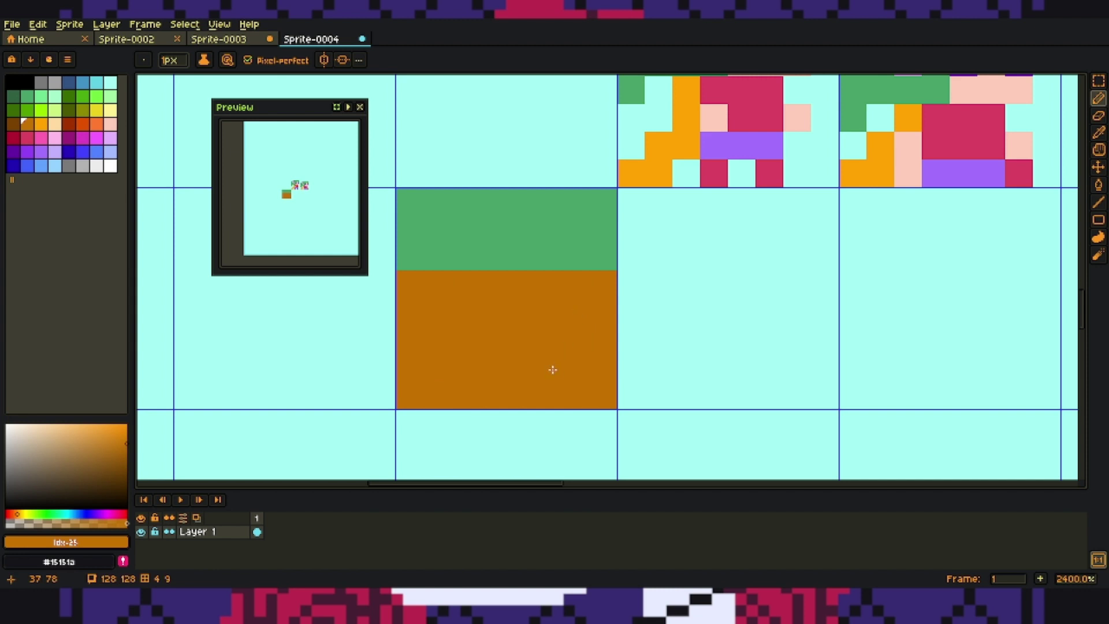
{"action": "left_click", "coordinate": [554, 254], "text": "alt"}
{"action": "left_click", "coordinate": [603, 312]}
{"action": "left_click", "coordinate": [547, 284]}
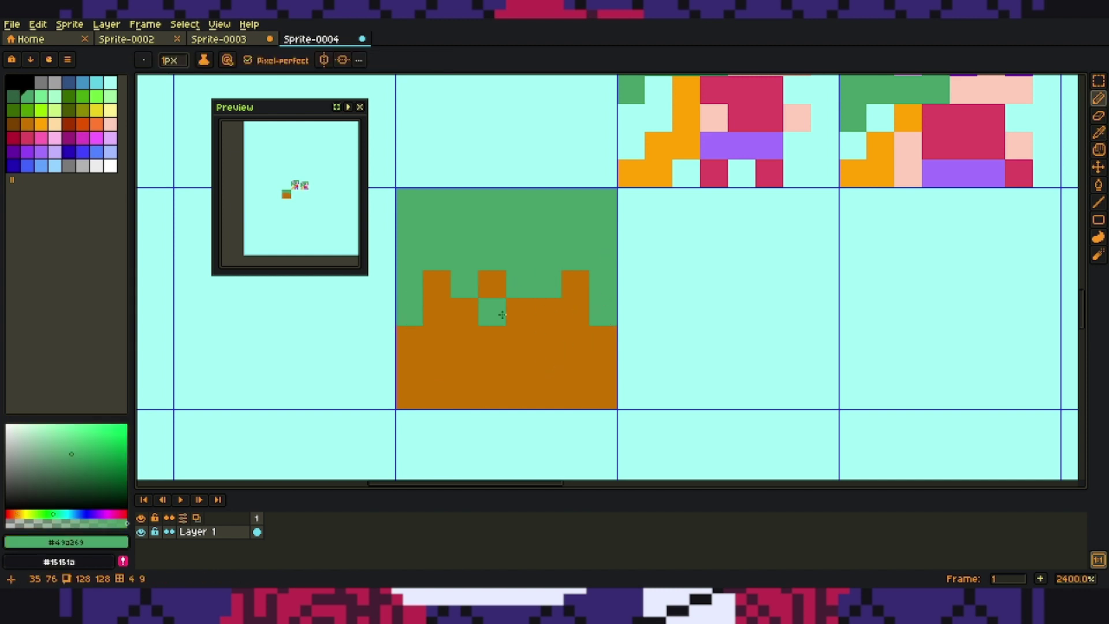
Fill the orange dirt dark brown and add grass tufts above the tile
{"action": "left_click", "coordinate": [12, 123]}
{"action": "left_click", "coordinate": [465, 375]}
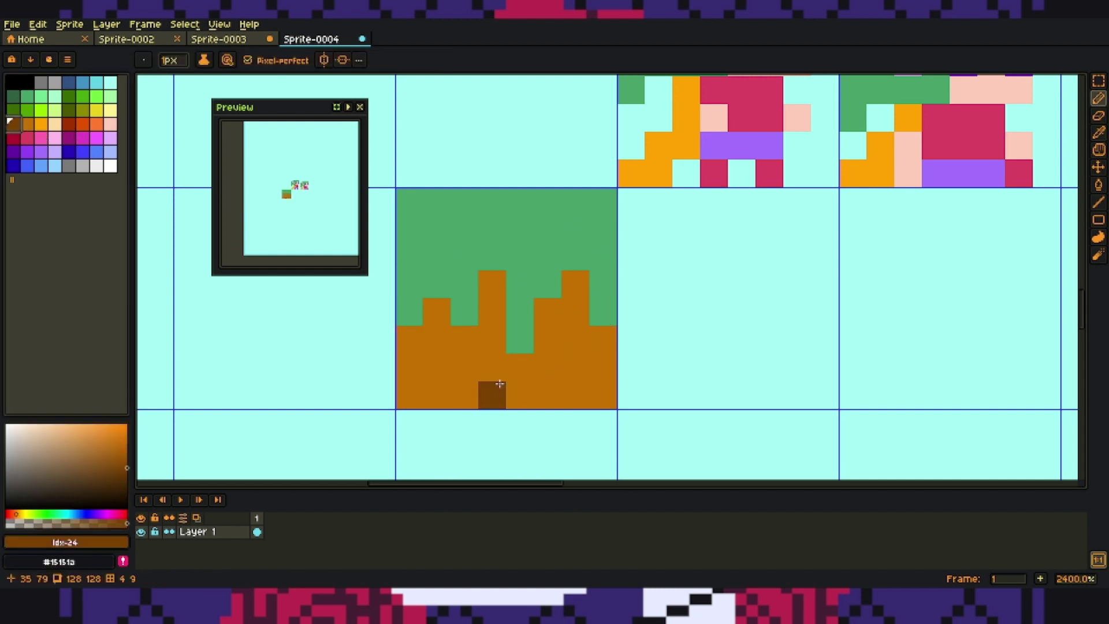
{"action": "key", "text": "g"}
{"action": "left_click", "coordinate": [472, 361]}
{"action": "key", "text": "b"}
{"action": "left_click", "coordinate": [520, 248], "text": "alt"}
{"action": "left_click_drag", "start_coordinate": [466, 174], "coordinate": [448, 160]}
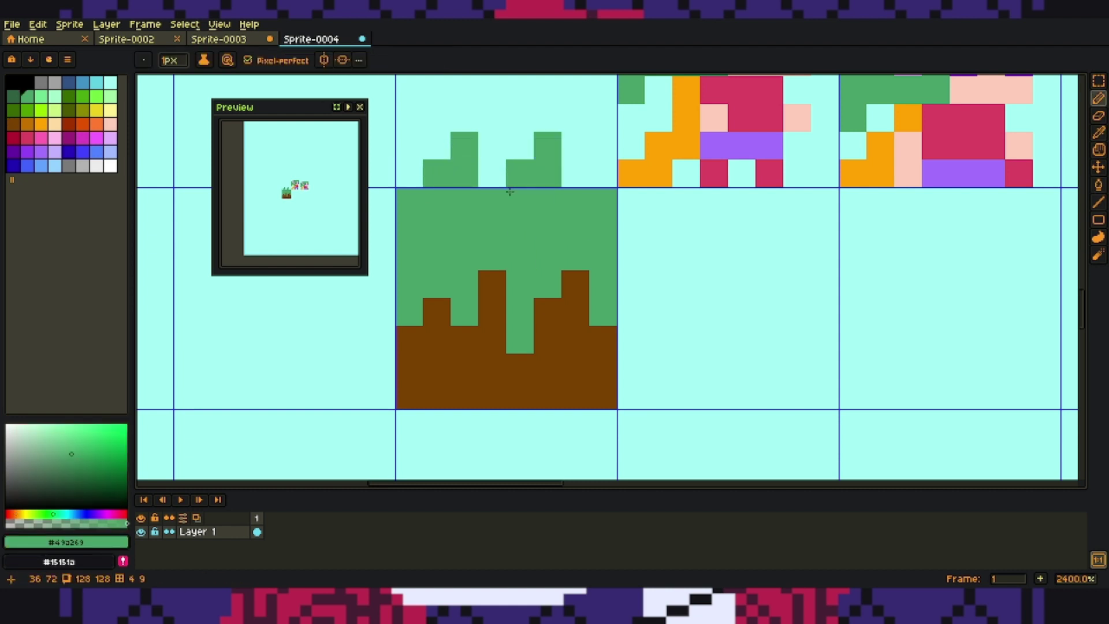
Select the ground tile and copy it along the row, then commit the copies
{"action": "scroll", "coordinate": [616, 272], "scroll_direction": "down", "scroll_amount": 3}
{"action": "left_click_drag", "start_coordinate": [505, 229], "coordinate": [614, 337]}
{"action": "left_click_drag", "start_coordinate": [566, 300], "coordinate": [1010, 300]}
{"action": "scroll", "coordinate": [1010, 300], "scroll_direction": "down", "scroll_amount": 2}
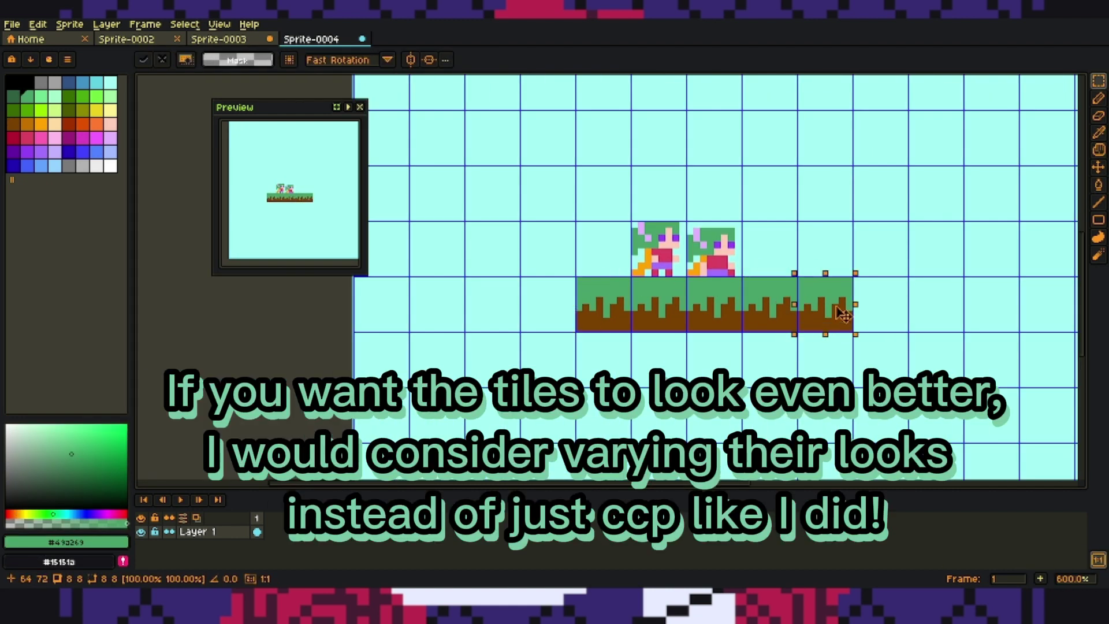
{"action": "key", "text": "ctrl+d"}
{"action": "scroll", "coordinate": [844, 315], "scroll_direction": "up", "scroll_amount": 2}
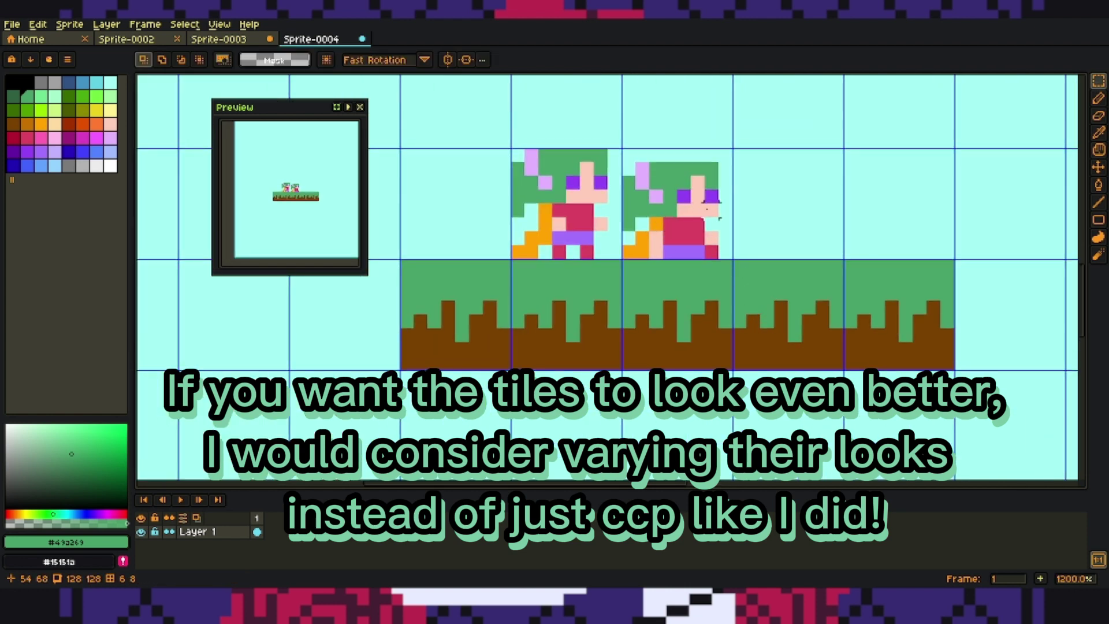
Place red and pink mushroom pixels above the fourth tile, then undo the misplaced ones
{"action": "key", "text": "b"}
{"action": "left_click", "coordinate": [691, 231], "text": "alt"}
{"action": "scroll", "coordinate": [767, 258], "scroll_direction": "down", "scroll_amount": 2}
{"action": "left_click", "coordinate": [768, 257]}
{"action": "scroll", "coordinate": [768, 258], "scroll_direction": "up", "scroll_amount": 2}
{"action": "left_click", "coordinate": [783, 283]}
{"action": "key", "text": "ctrl+z"}
Draw a red-capped mushroom with a pink stem and a second, taller mushroom
{"action": "left_click", "coordinate": [811, 277]}
{"action": "left_click", "coordinate": [824, 291]}
{"action": "left_click", "coordinate": [838, 278], "text": "shift"}
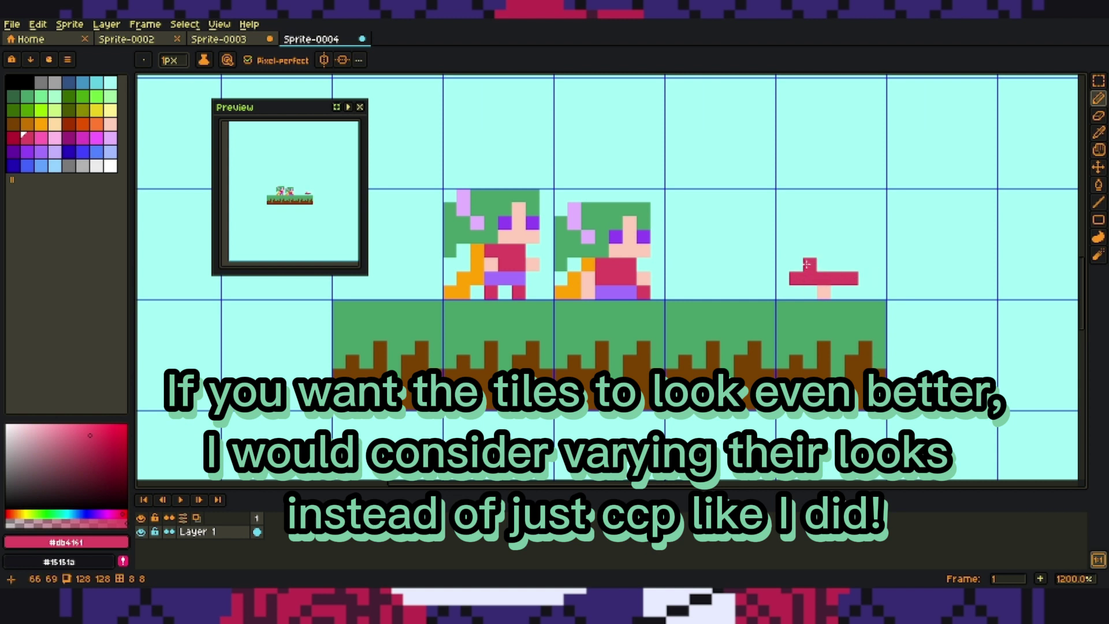
{"action": "left_click", "coordinate": [851, 265]}
{"action": "left_click", "coordinate": [824, 292], "text": "alt"}
{"action": "left_click", "coordinate": [851, 293]}
{"action": "left_click", "coordinate": [824, 272], "text": "alt"}
{"action": "left_click_drag", "start_coordinate": [837, 224], "coordinate": [865, 223]}
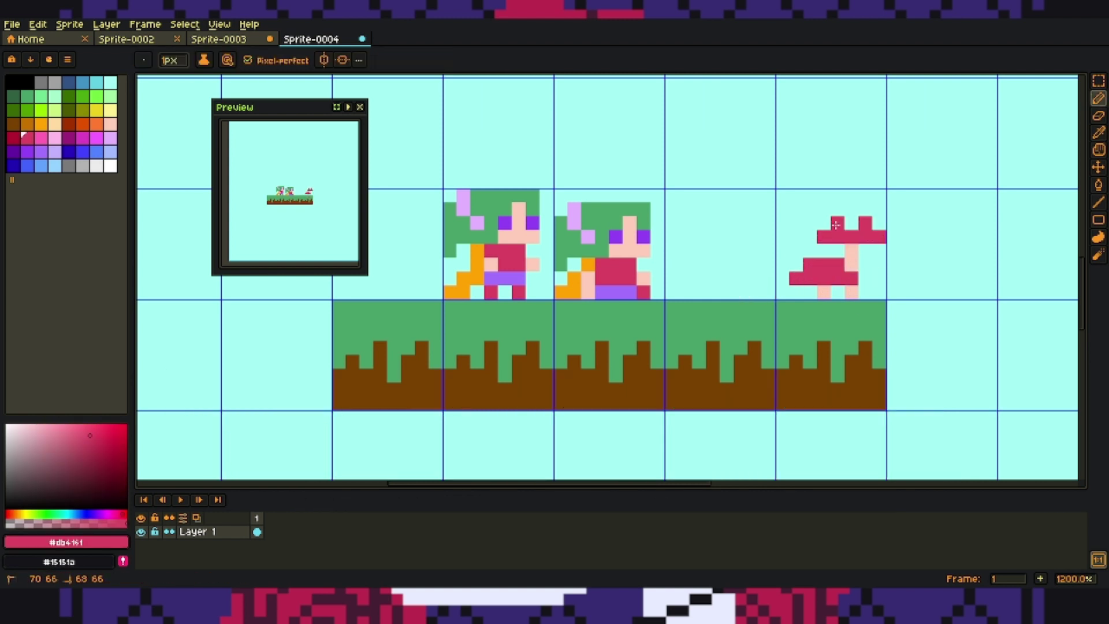
Pick the grass green and paste another copy of the ground tile
{"action": "left_click", "coordinate": [754, 345], "text": "alt"}
{"action": "scroll", "coordinate": [754, 345], "scroll_direction": "down", "scroll_amount": 1}
{"action": "key", "text": "ctrl+v"}
Place two more pasted ground tiles to extend the row
{"action": "left_click_drag", "start_coordinate": [906, 358], "coordinate": [994, 358]}
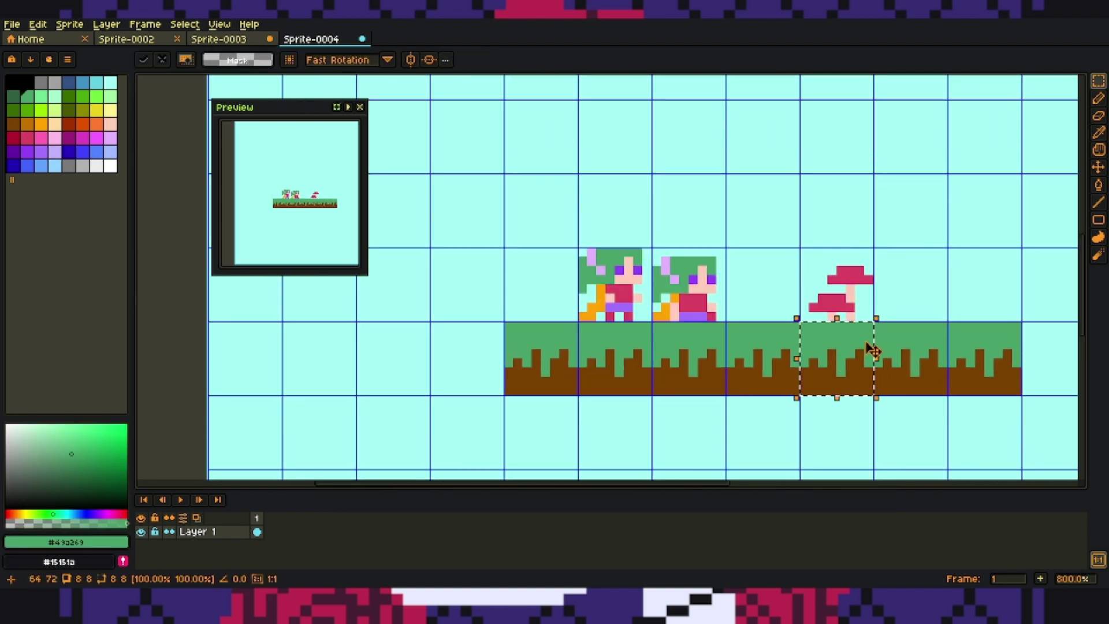
{"action": "mouse_move", "coordinate": [835, 358]}
{"action": "left_mouse_down"}
{"action": "mouse_move", "coordinate": [527, 326]}
{"action": "mouse_move", "coordinate": [528, 376]}
{"action": "mouse_move", "coordinate": [390, 364]}
{"action": "left_mouse_up"}
{"action": "key", "text": "b"}
Outline a deeper dirt area below the ground and fill it dark brown
{"action": "left_click", "coordinate": [479, 381], "text": "alt"}
{"action": "scroll", "coordinate": [480, 381], "scroll_direction": "up", "scroll_amount": 2}
{"action": "scroll", "coordinate": [574, 389], "scroll_direction": "down", "scroll_amount": 4}
{"action": "left_click", "coordinate": [542, 435]}
{"action": "mouse_move", "coordinate": [492, 245]}
{"action": "left_mouse_down"}
{"action": "mouse_move", "coordinate": [496, 364]}
{"action": "mouse_move", "coordinate": [904, 255]}
{"action": "left_mouse_up"}
{"action": "key", "text": "g"}
{"action": "left_click", "coordinate": [650, 318]}
Sample the pale purple and fill a pixel with it
{"action": "scroll", "coordinate": [650, 318], "scroll_direction": "up", "scroll_amount": 2}
{"action": "scroll", "coordinate": [481, 393], "scroll_direction": "down", "scroll_amount": 1}
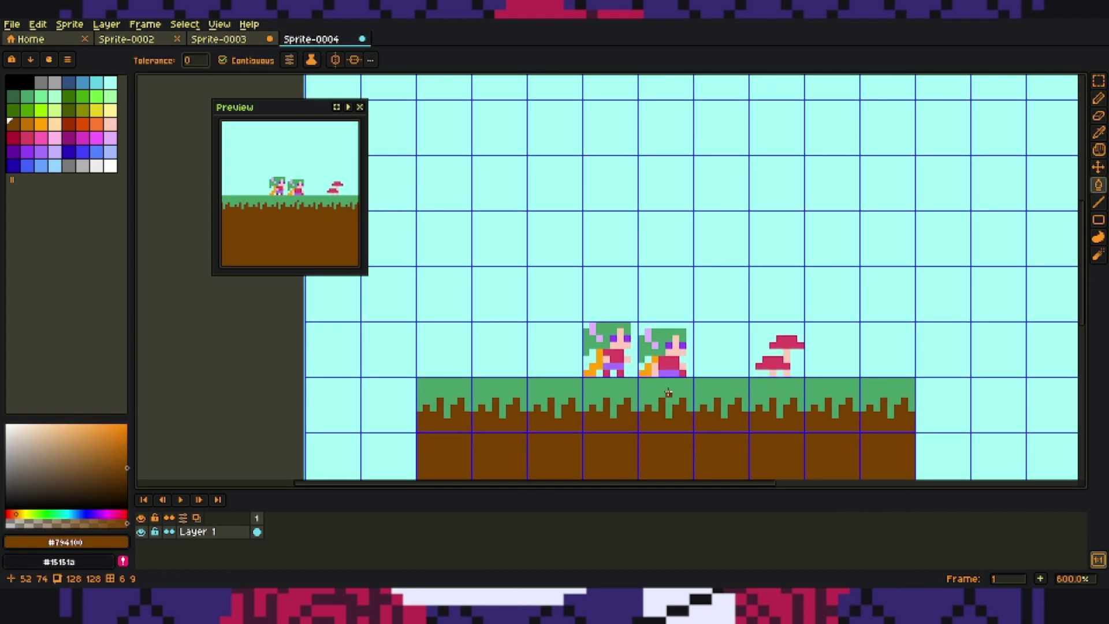
{"action": "scroll", "coordinate": [642, 347], "scroll_direction": "up", "scroll_amount": 6}
{"action": "left_click", "coordinate": [690, 282], "text": "alt"}
{"action": "left_click", "coordinate": [687, 409]}
{"action": "scroll", "coordinate": [687, 409], "scroll_direction": "down", "scroll_amount": 5}
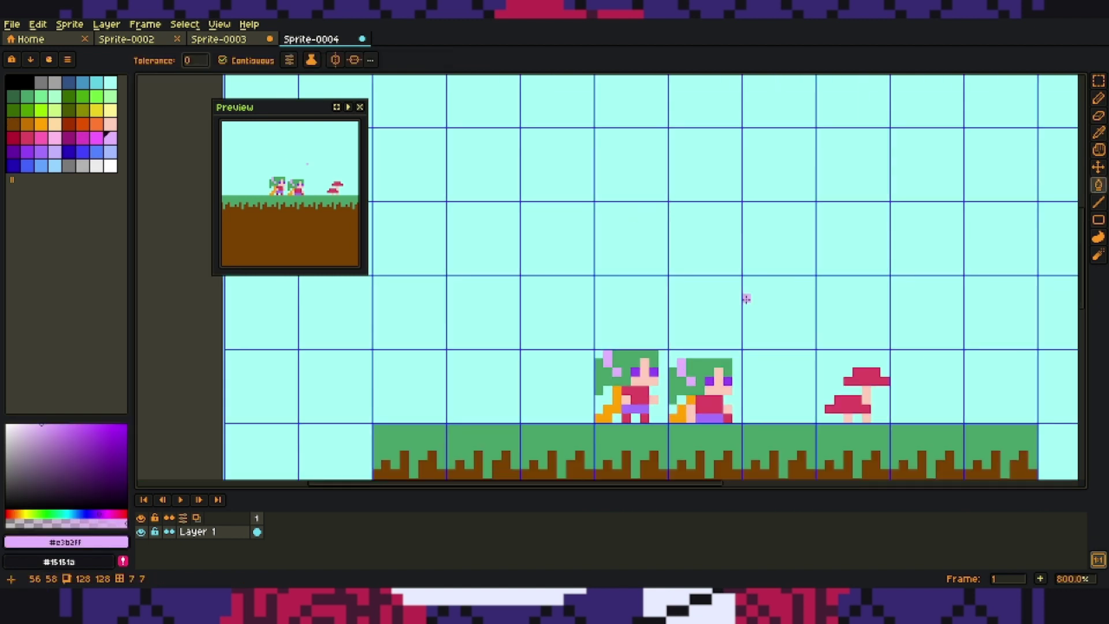
{"action": "scroll", "coordinate": [693, 335], "scroll_direction": "up", "scroll_amount": 5}
Sample the skin and eye purple colours and fill the sky purple
{"action": "left_click", "coordinate": [693, 335], "text": "alt"}
{"action": "scroll", "coordinate": [772, 279], "scroll_direction": "down", "scroll_amount": 5}
{"action": "scroll", "coordinate": [739, 303], "scroll_direction": "down", "scroll_amount": 1}
{"action": "scroll", "coordinate": [739, 303], "scroll_direction": "up", "scroll_amount": 2}
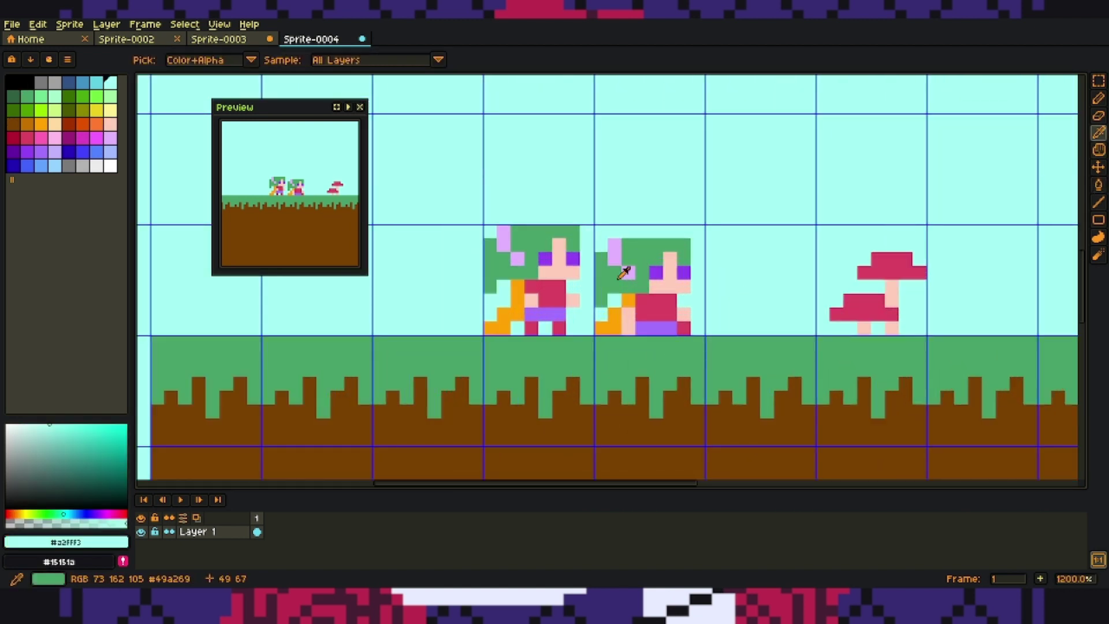
{"action": "left_click", "coordinate": [659, 271], "text": "alt"}
{"action": "left_click", "coordinate": [700, 220]}
Replace the purple sky with light lavender #e3b2ff
{"action": "scroll", "coordinate": [700, 220], "scroll_direction": "down", "scroll_amount": 2}
{"action": "scroll", "coordinate": [700, 221], "scroll_direction": "up", "scroll_amount": 4}
{"action": "scroll", "coordinate": [700, 221], "scroll_direction": "down", "scroll_amount": 4}
{"action": "left_click", "coordinate": [615, 245], "text": "alt"}
{"action": "scroll", "coordinate": [701, 220], "scroll_direction": "up", "scroll_amount": 2}
{"action": "key", "text": "ctrl+z"}
{"action": "left_click", "coordinate": [706, 234]}
{"action": "scroll", "coordinate": [743, 161], "scroll_direction": "down", "scroll_amount": 2}
{"action": "scroll", "coordinate": [780, 277], "scroll_direction": "up", "scroll_amount": 2}
{"action": "scroll", "coordinate": [781, 280], "scroll_direction": "down", "scroll_amount": 1}
Add white highlights to both girls' hair
{"action": "left_click", "coordinate": [110, 166]}
{"action": "left_click", "coordinate": [751, 144]}
{"action": "key", "text": "ctrl+z"}
{"action": "key", "text": "b"}
{"action": "left_click", "coordinate": [417, 186]}
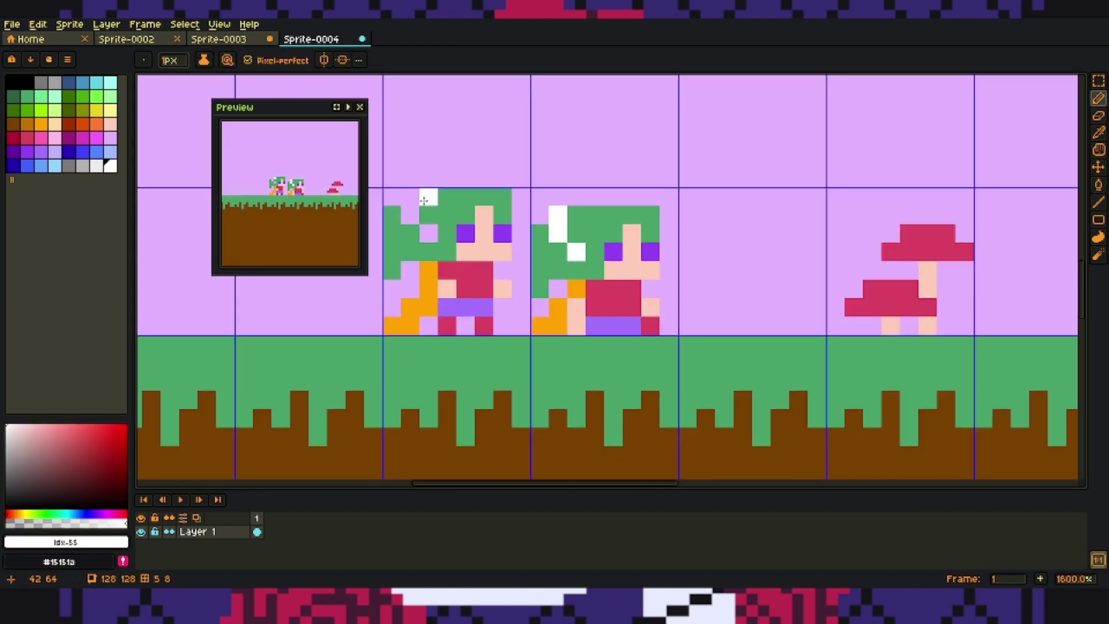
{"action": "scroll", "coordinate": [781, 279], "scroll_direction": "down", "scroll_amount": 2}
{"action": "scroll", "coordinate": [817, 278], "scroll_direction": "up", "scroll_amount": 2}
Whiten the mushroom stem and feet, then marquee-select both characters
{"action": "left_click", "coordinate": [817, 279]}
{"action": "left_click", "coordinate": [906, 319]}
{"action": "left_click", "coordinate": [879, 319]}
{"action": "scroll", "coordinate": [805, 300], "scroll_direction": "down", "scroll_amount": 2}
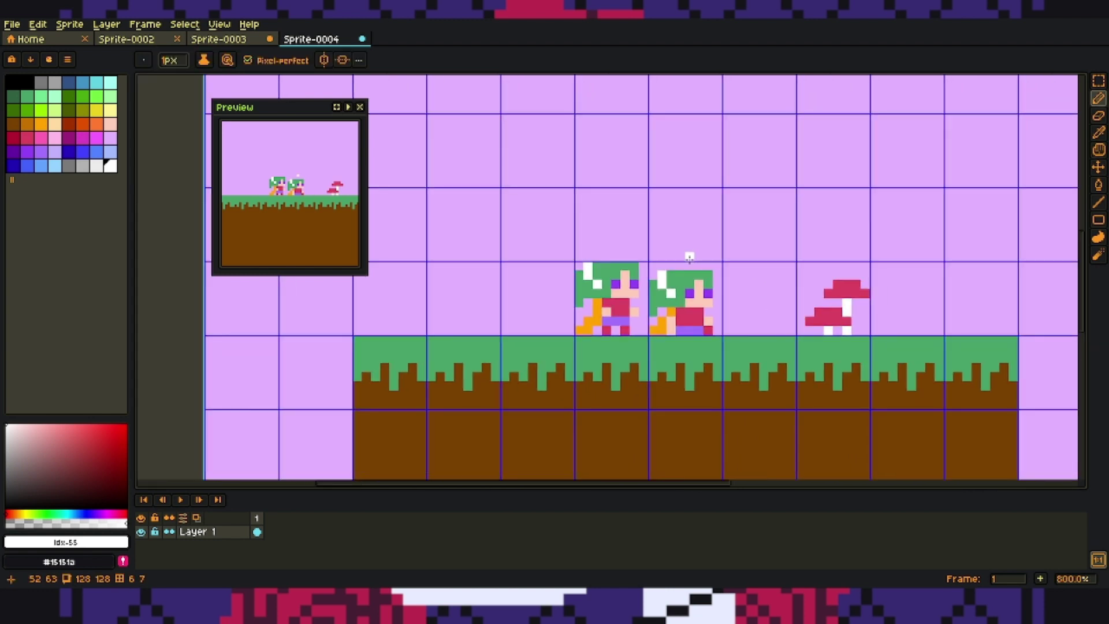
{"action": "scroll", "coordinate": [689, 257], "scroll_direction": "up", "scroll_amount": 2}
{"action": "key", "text": "m"}
{"action": "mouse_move", "coordinate": [565, 376]}
{"action": "left_mouse_down"}
{"action": "mouse_move", "coordinate": [624, 265]}
{"action": "mouse_move", "coordinate": [689, 337]}
{"action": "left_mouse_up"}
Cut the characters out of the background and paste them in place on a new layer
{"action": "key", "text": "Delete"}
{"action": "key", "text": "shift+n"}
{"action": "key", "text": "ctrl+v"}
{"action": "key", "text": "w"}
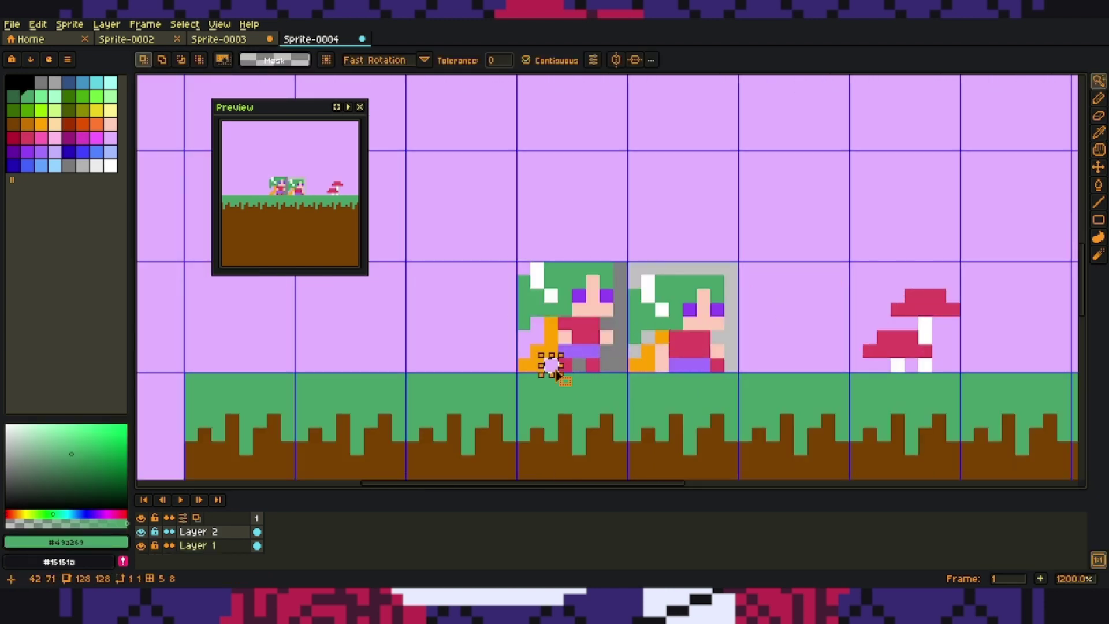
Bucket-fill the empty areas behind both girls with the lavender sky colour
{"action": "key", "text": "g"}
{"action": "left_click", "coordinate": [110, 137]}
{"action": "left_click", "coordinate": [196, 545]}
{"action": "left_click", "coordinate": [689, 315]}
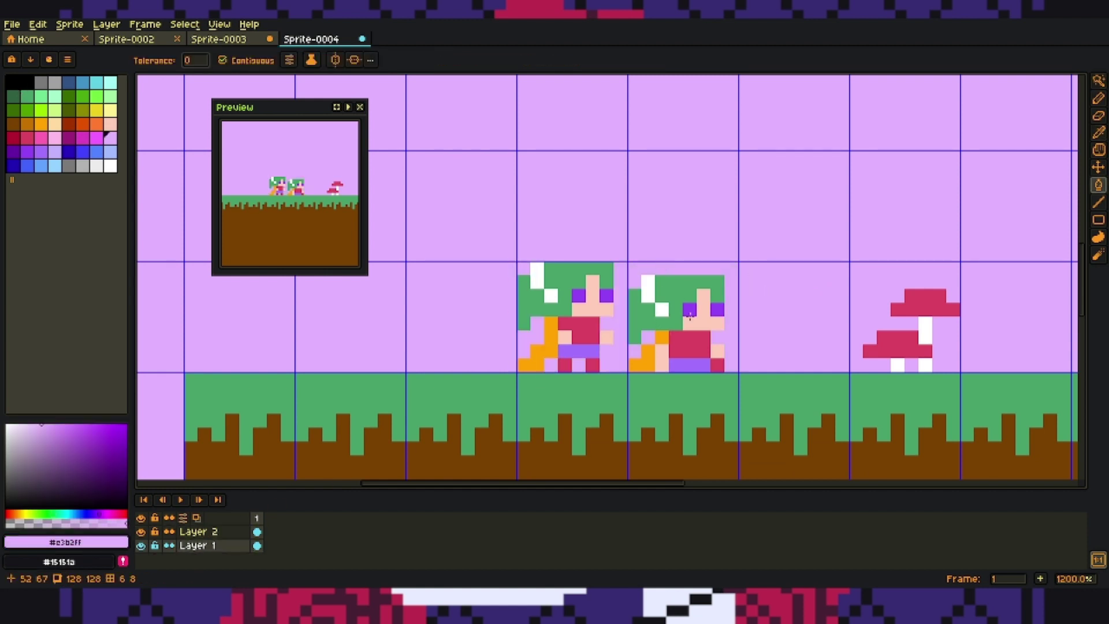
Undo a stray green pixel on the first girl, then put the second girl on a new hidden layer
{"action": "left_click", "coordinate": [705, 379], "text": "alt"}
{"action": "key", "text": "alt+Up"}
{"action": "key", "text": "b"}
{"action": "left_click", "coordinate": [469, 352]}
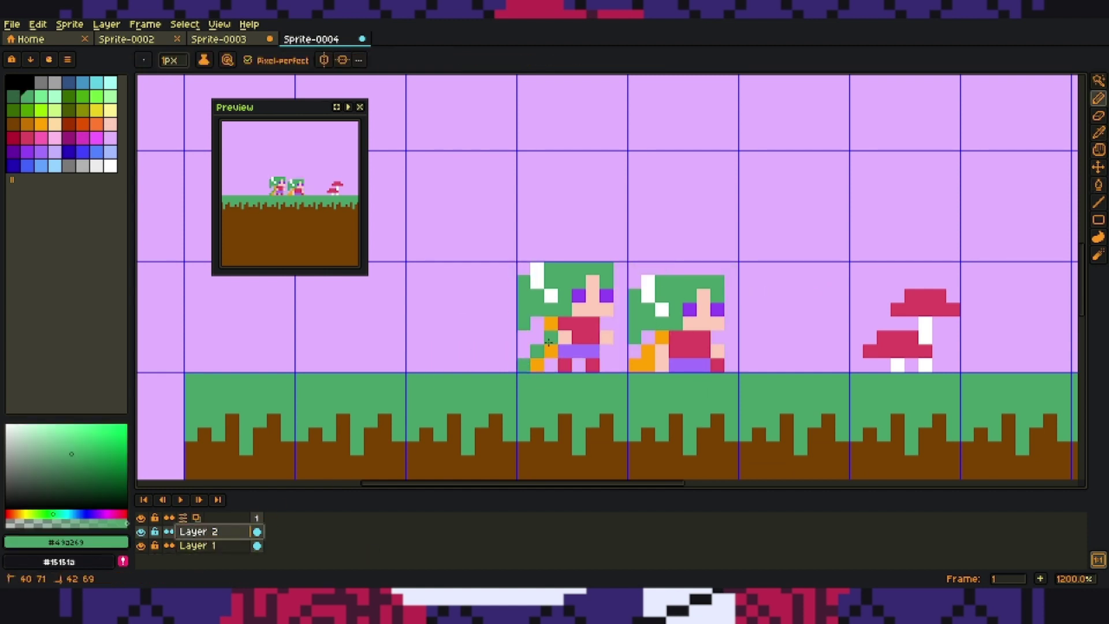
{"action": "key", "text": "ctrl+z"}
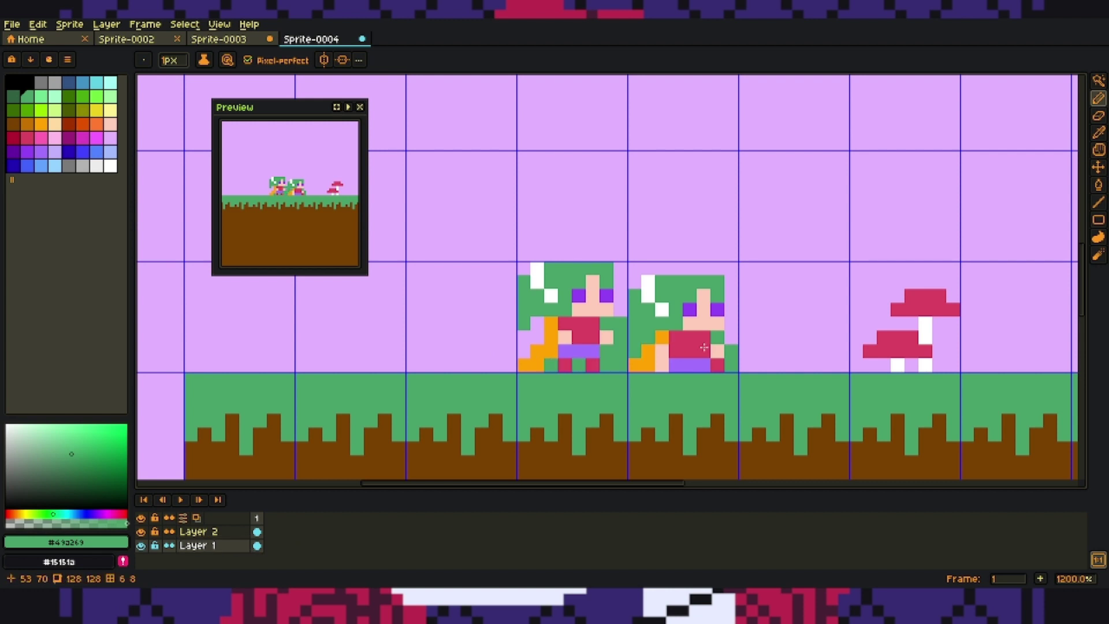
{"action": "key", "text": "shift+n"}
{"action": "key", "text": "alt"}
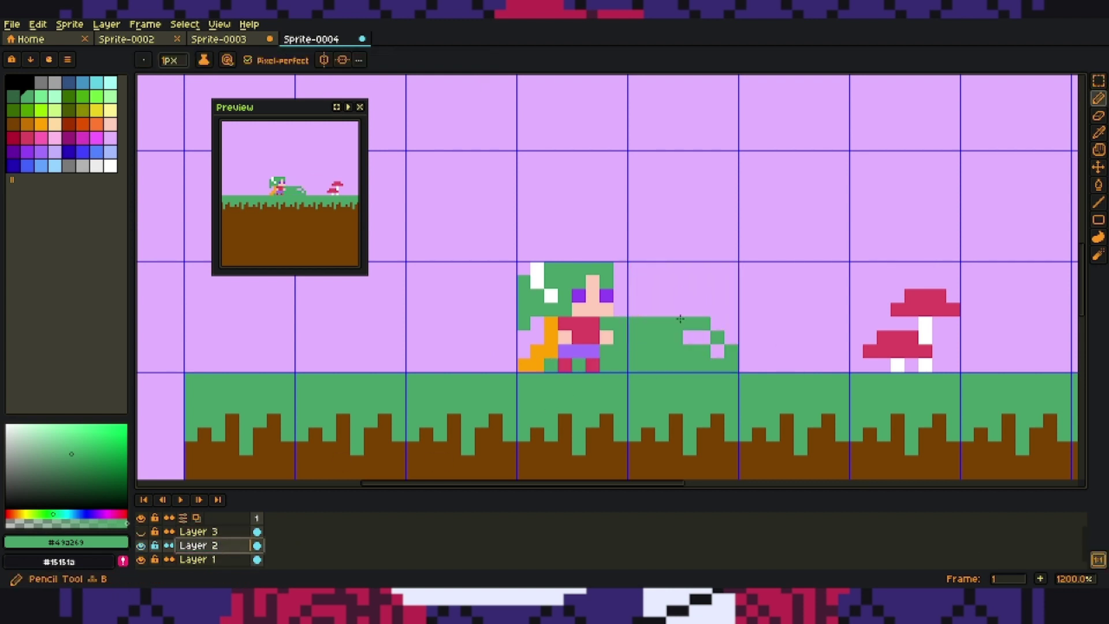
Draw a green bush bump beside the girl, trying and undoing lavender edge reshaping
{"action": "left_click_drag", "start_coordinate": [677, 332], "coordinate": [668, 312]}
{"action": "scroll", "coordinate": [653, 304], "scroll_direction": "down", "scroll_amount": 2}
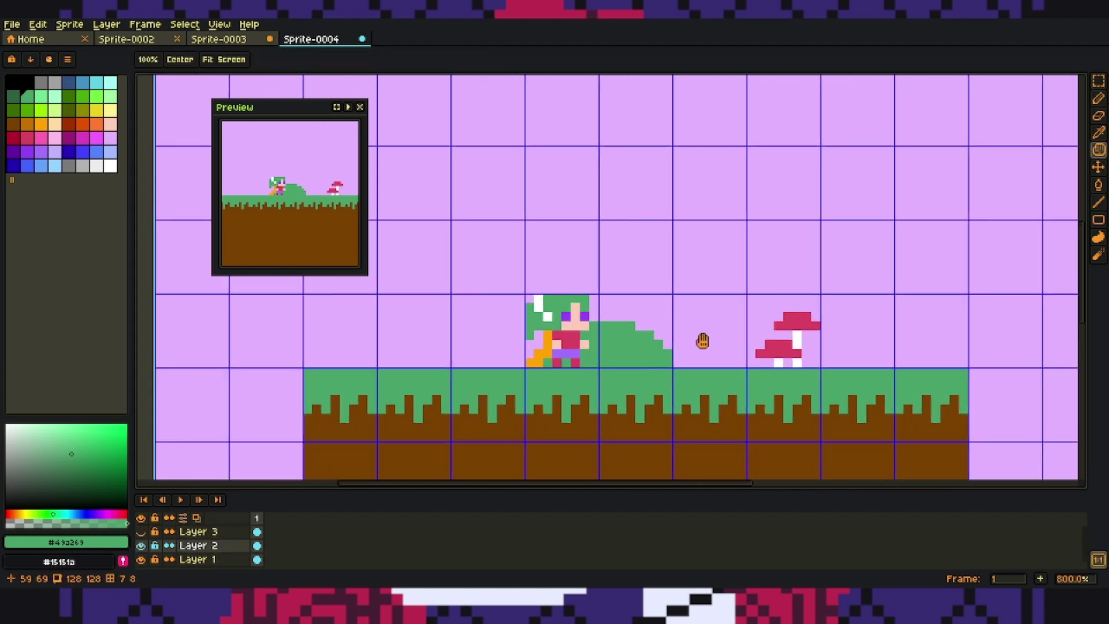
{"action": "scroll", "coordinate": [487, 340], "scroll_direction": "up", "scroll_amount": 2}
{"action": "left_click", "coordinate": [473, 354]}
{"action": "key", "text": "alt"}
{"action": "left_click", "coordinate": [627, 297]}
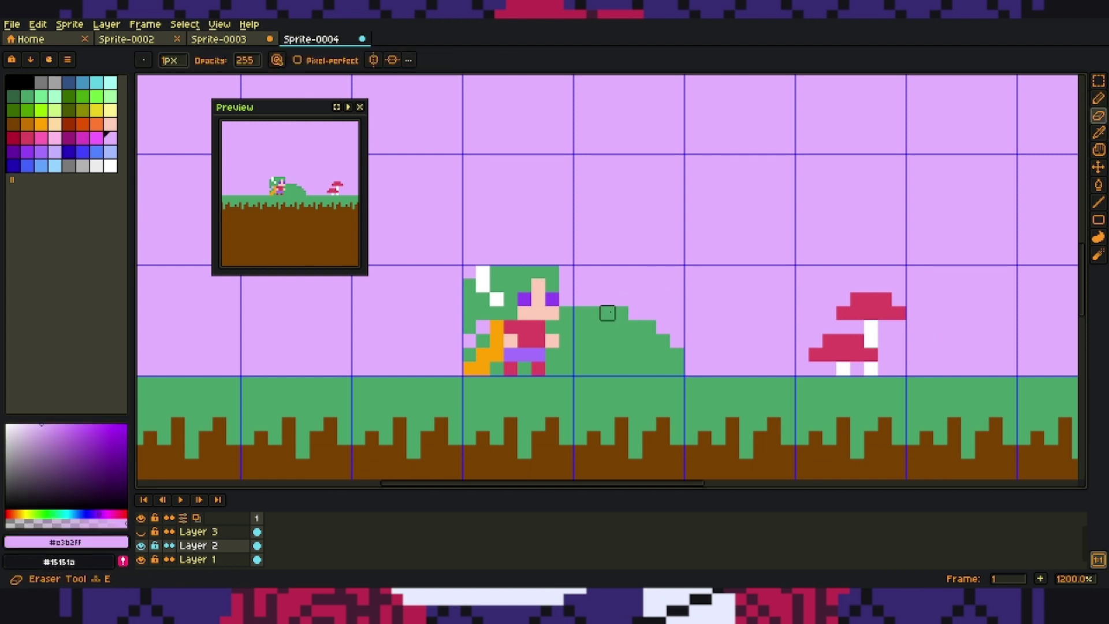
{"action": "left_click_drag", "start_coordinate": [607, 312], "coordinate": [630, 312]}
{"action": "key", "text": "ctrl+z"}
{"action": "key", "text": "v"}
{"action": "key", "text": "ctrl+z"}
{"action": "key", "text": "ctrl+z"}
Sample the bush green and extend the bush's top and outline upward
{"action": "key", "text": "b"}
{"action": "key", "text": "alt"}
{"action": "left_click", "coordinate": [617, 339]}
{"action": "left_click", "coordinate": [572, 312]}
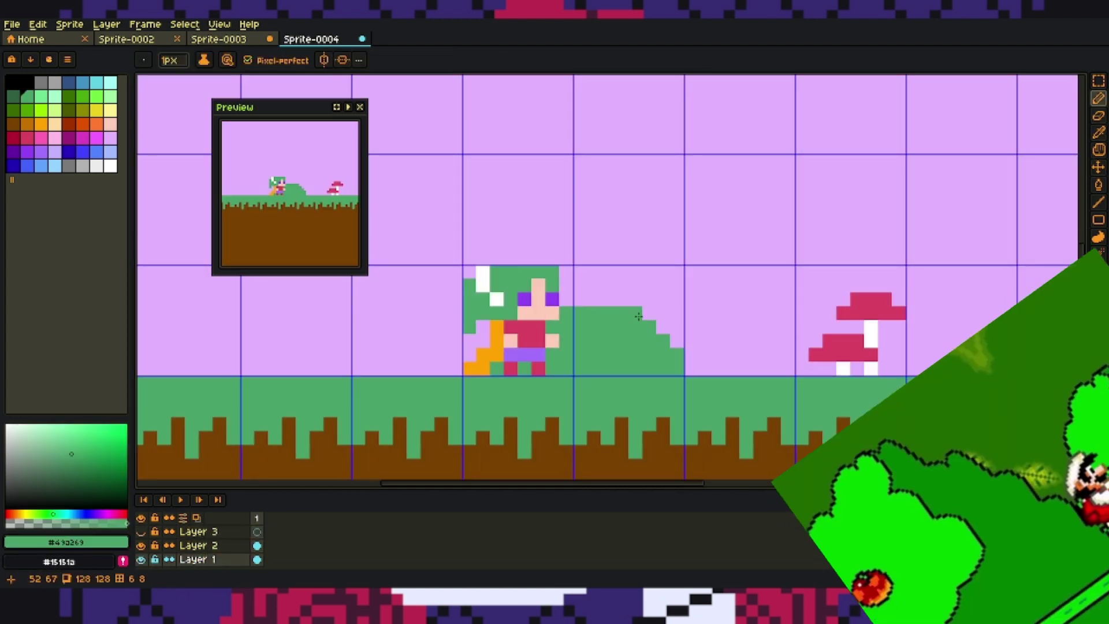
{"action": "mouse_move", "coordinate": [586, 312]}
{"action": "left_mouse_down"}
{"action": "mouse_move", "coordinate": [629, 312]}
{"action": "mouse_move", "coordinate": [649, 341]}
{"action": "mouse_move", "coordinate": [676, 352]}
{"action": "mouse_move", "coordinate": [595, 341]}
{"action": "left_mouse_up"}
Sample the berry red and dot red berries onto the bush
{"action": "key", "text": "e"}
{"action": "key", "text": "b"}
{"action": "key", "text": "alt"}
{"action": "left_click", "coordinate": [532, 335]}
Open the grid settings and close them again without changes
{"action": "scroll", "coordinate": [653, 359], "scroll_direction": "down", "scroll_amount": 2}
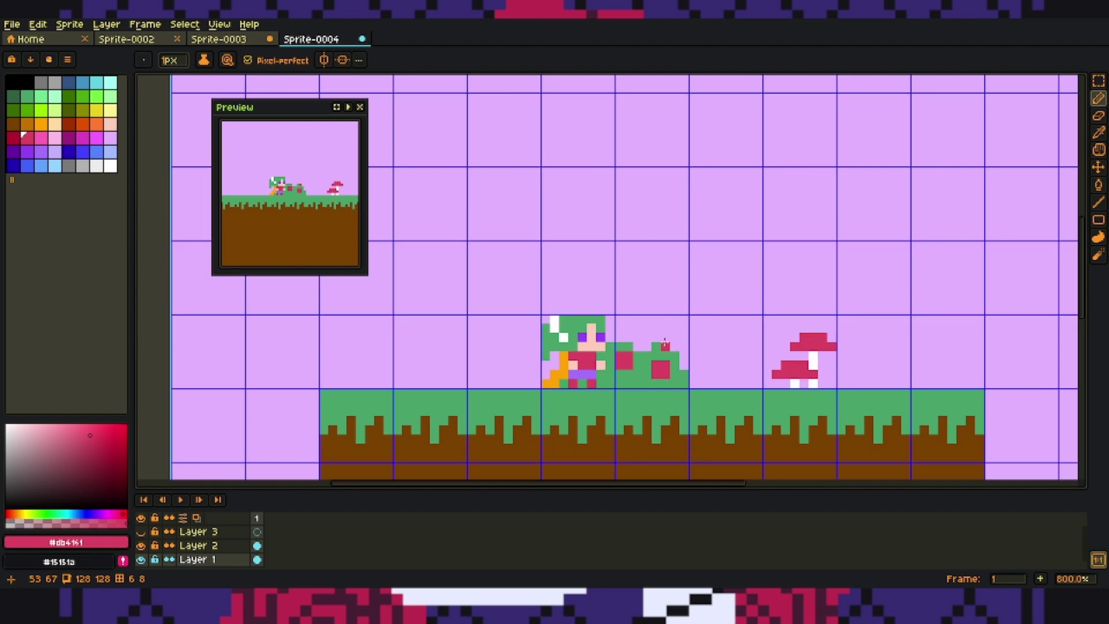
{"action": "scroll", "coordinate": [665, 344], "scroll_direction": "down", "scroll_amount": 1}
{"action": "left_click", "coordinate": [219, 23]}
{"action": "left_click", "coordinate": [408, 89]}
Turn off the grid and other view overlays via View > Extras
{"action": "left_click", "coordinate": [593, 342]}
{"action": "left_click", "coordinate": [219, 24]}
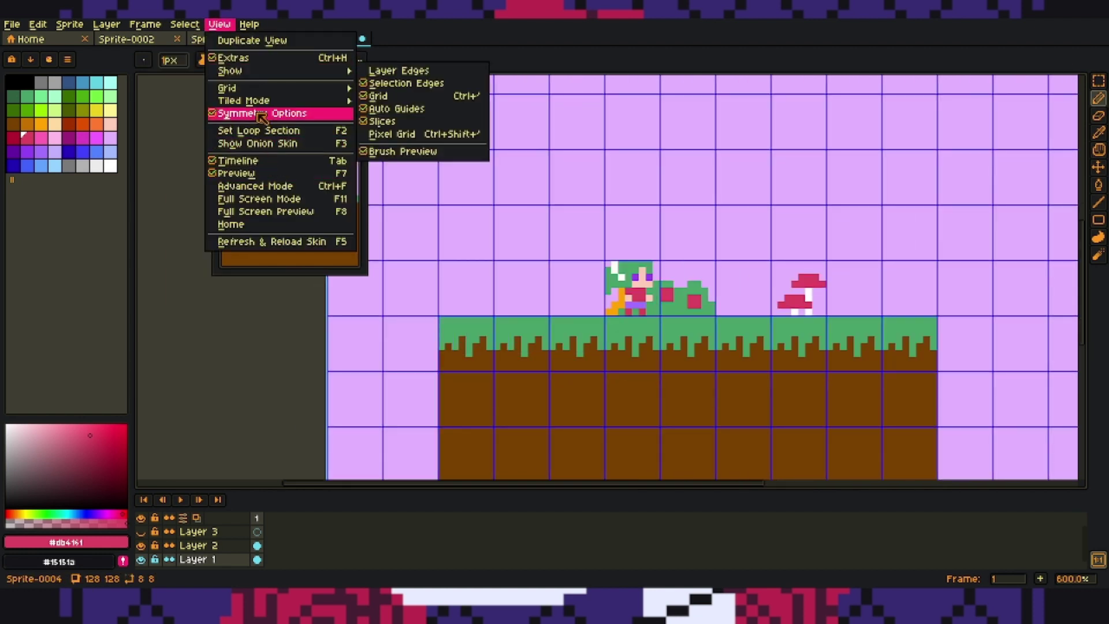
{"action": "left_click", "coordinate": [233, 58]}
{"action": "scroll", "coordinate": [623, 269], "scroll_direction": "up", "scroll_amount": 2}
Pick black and draw an outline along the top of the ground
{"action": "key", "text": "alt"}
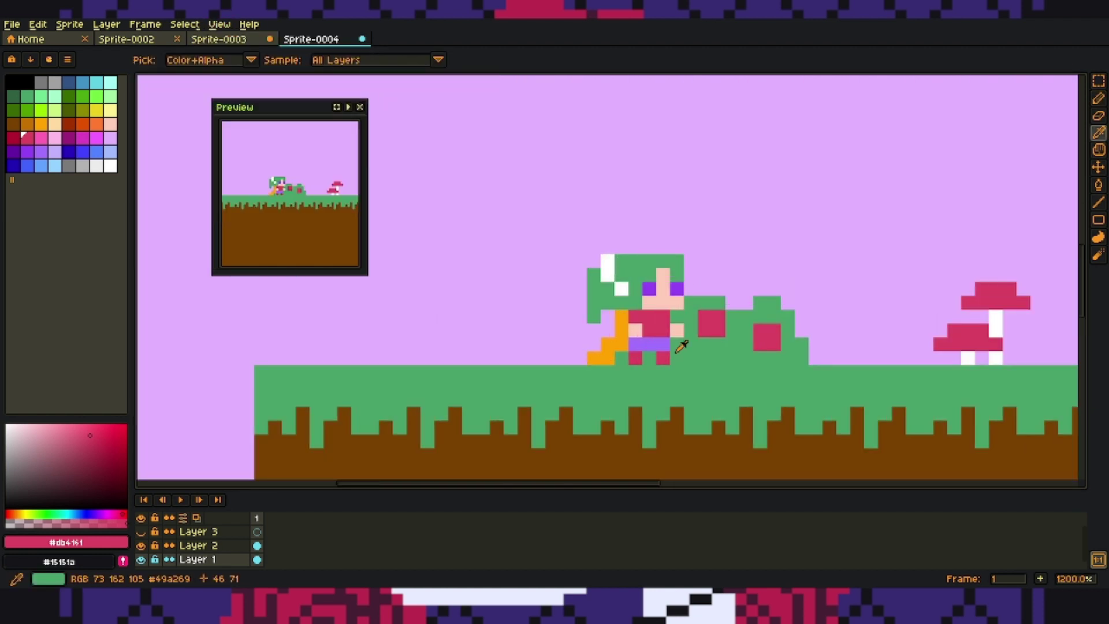
{"action": "scroll", "coordinate": [682, 345], "scroll_direction": "down", "scroll_amount": 2}
{"action": "left_click", "coordinate": [12, 82]}
{"action": "left_click_drag", "start_coordinate": [324, 344], "coordinate": [969, 347]}
Trace black outlines on the bush and the girl's hair, then swap to white
{"action": "scroll", "coordinate": [653, 267], "scroll_direction": "up", "scroll_amount": 2}
{"action": "left_click", "coordinate": [655, 267]}
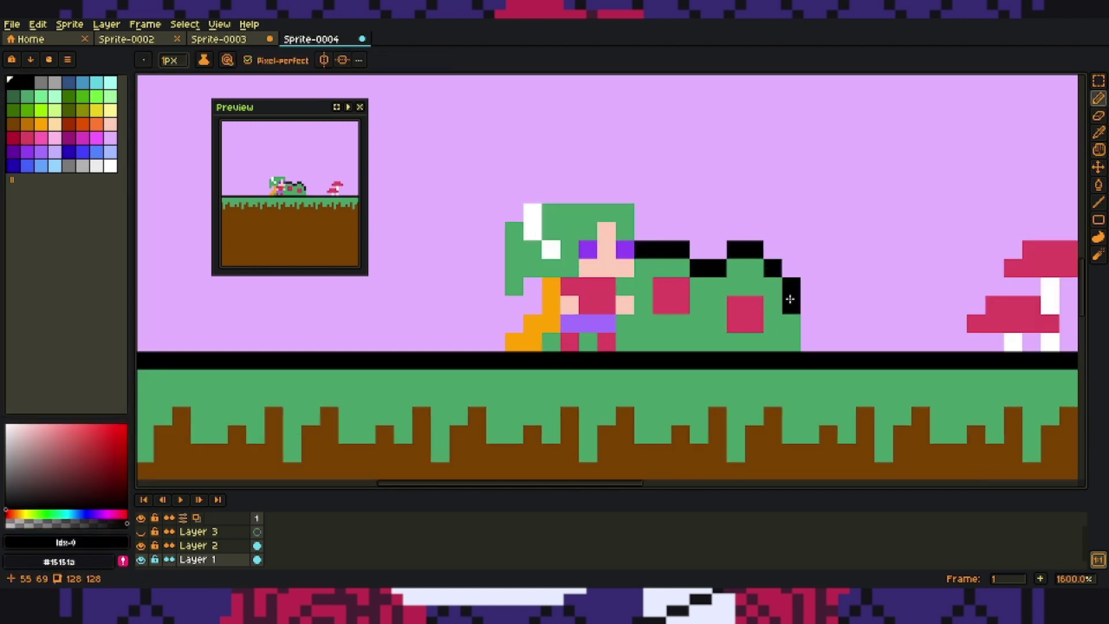
{"action": "mouse_move", "coordinate": [643, 268]}
{"action": "left_mouse_down"}
{"action": "mouse_move", "coordinate": [520, 194]}
{"action": "mouse_move", "coordinate": [495, 283]}
{"action": "left_mouse_up"}
{"action": "scroll", "coordinate": [611, 330], "scroll_direction": "down", "scroll_amount": 2}
{"action": "scroll", "coordinate": [595, 289], "scroll_direction": "up", "scroll_amount": 1}
{"action": "key", "text": "ctrl+z"}
{"action": "key", "text": "ctrl+y"}
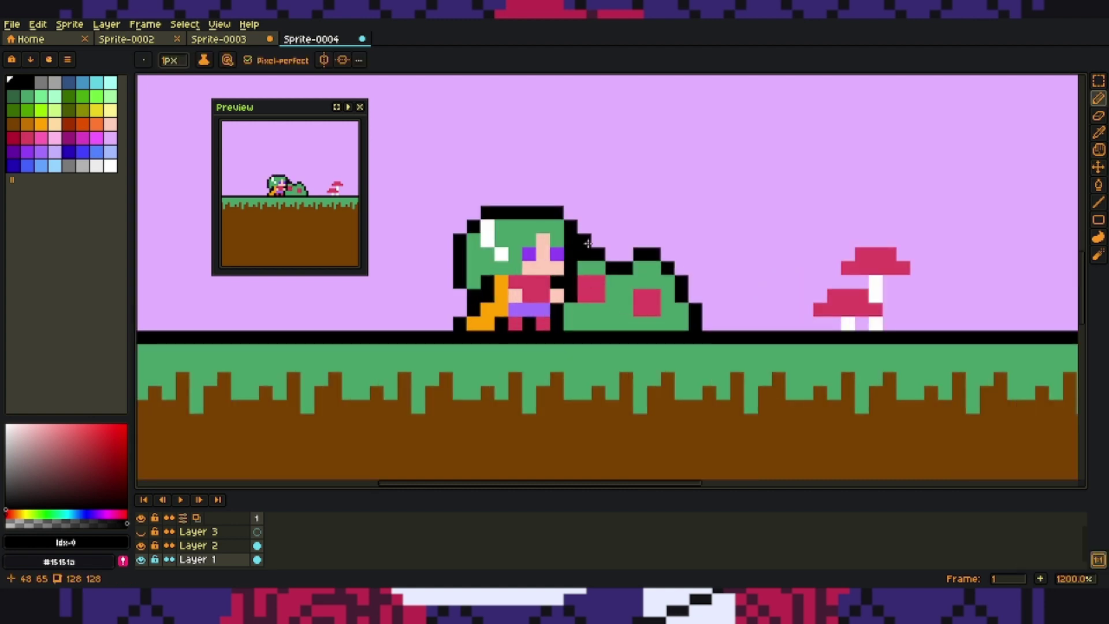
{"action": "scroll", "coordinate": [588, 243], "scroll_direction": "down", "scroll_amount": 3}
{"action": "key", "text": "bracketleft"}
Outline a small and a big cloud in the sky and fill both white
{"action": "mouse_move", "coordinate": [475, 223]}
{"action": "left_mouse_down"}
{"action": "mouse_move", "coordinate": [713, 208]}
{"action": "mouse_move", "coordinate": [682, 242]}
{"action": "left_mouse_up"}
{"action": "left_click_drag", "start_coordinate": [577, 196], "coordinate": [896, 220]}
{"action": "key", "text": "g"}
{"action": "left_click", "coordinate": [751, 202]}
{"action": "key", "text": "b"}
{"action": "left_click", "coordinate": [636, 169]}
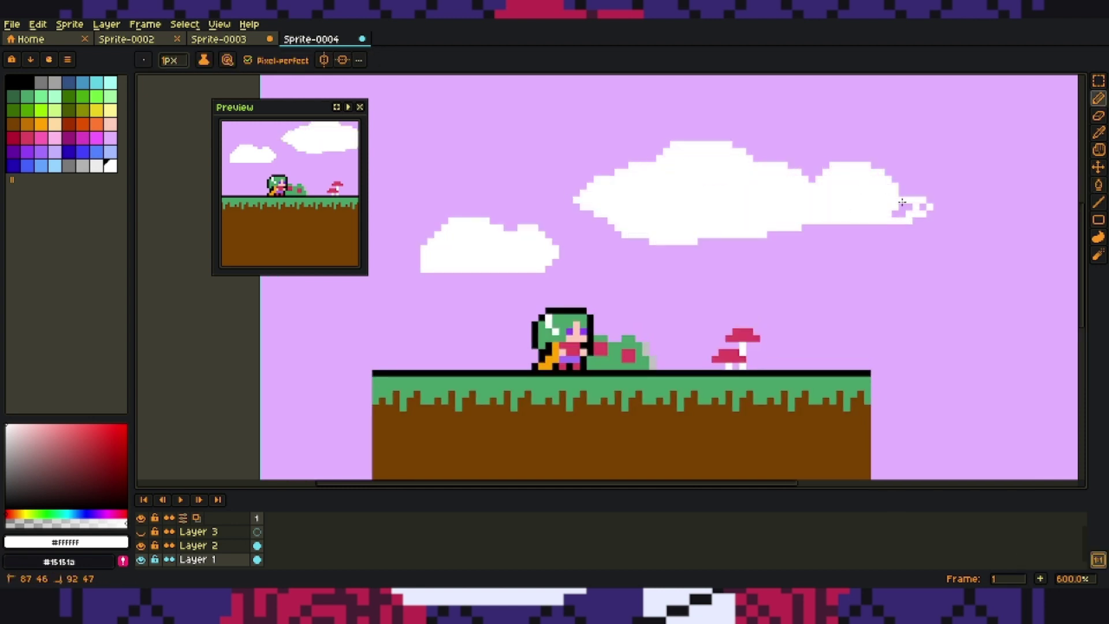
Select the small cloud and move it up into the big cloud, then deselect
{"action": "left_click_drag", "start_coordinate": [782, 230], "coordinate": [851, 223]}
{"action": "key", "text": "w"}
{"action": "left_click", "coordinate": [554, 243]}
{"action": "left_click_drag", "start_coordinate": [555, 242], "coordinate": [616, 153]}
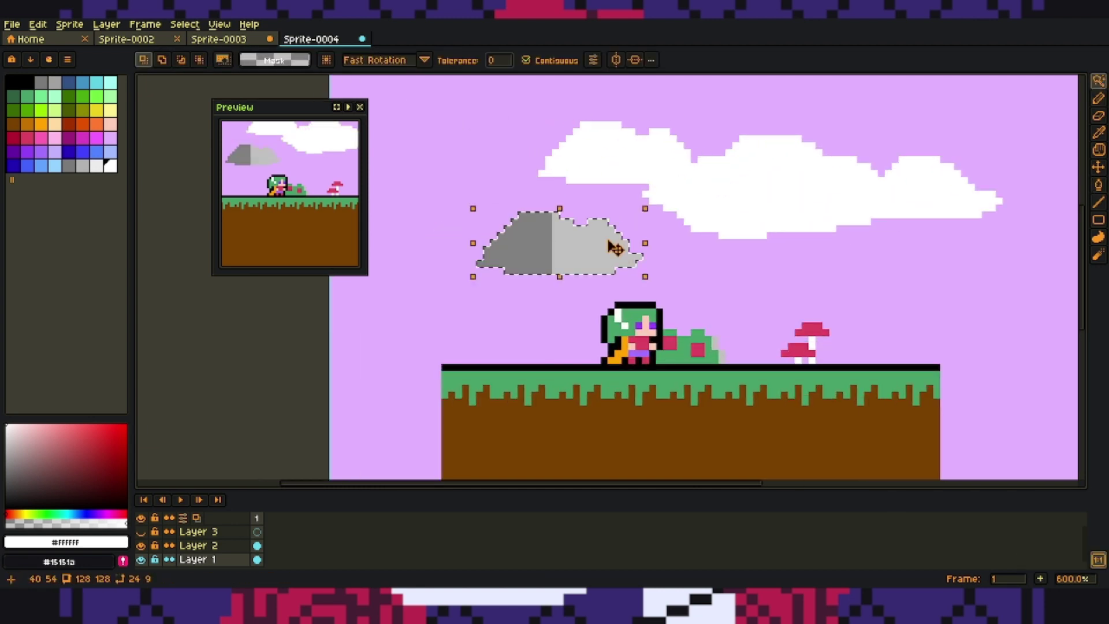
{"action": "key", "text": "ctrl+d"}
{"action": "key", "text": "b"}
Draw a purple tree trunk on the ground
{"action": "left_click", "coordinate": [479, 381], "text": "alt"}
{"action": "scroll", "coordinate": [478, 348], "scroll_direction": "up", "scroll_amount": 1}
{"action": "left_click", "coordinate": [619, 354], "text": "alt"}
{"action": "mouse_move", "coordinate": [451, 369]}
{"action": "left_mouse_down"}
{"action": "mouse_move", "coordinate": [420, 192]}
{"action": "mouse_move", "coordinate": [462, 369]}
{"action": "left_mouse_up"}
Outline the tree crown in green, extend its edges and bucket-fill it green
{"action": "left_click", "coordinate": [495, 397], "text": "alt"}
{"action": "mouse_move", "coordinate": [427, 132]}
{"action": "left_mouse_down"}
{"action": "mouse_move", "coordinate": [511, 174]}
{"action": "mouse_move", "coordinate": [399, 301]}
{"action": "left_mouse_up"}
{"action": "key", "text": "g"}
{"action": "left_click", "coordinate": [509, 243]}
{"action": "key", "text": "b"}
{"action": "left_click_drag", "start_coordinate": [607, 254], "coordinate": [416, 335]}
{"action": "key", "text": "g"}
{"action": "left_click", "coordinate": [630, 272]}
{"action": "scroll", "coordinate": [710, 309], "scroll_direction": "down", "scroll_amount": 1}
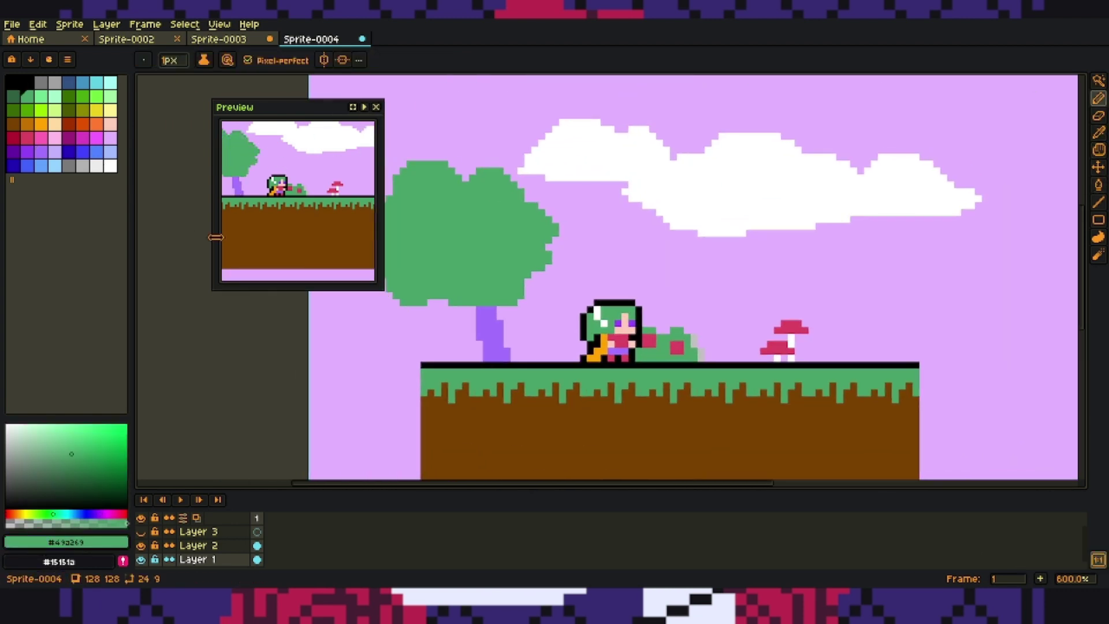
{"action": "scroll", "coordinate": [710, 309], "scroll_direction": "left", "scroll_amount": 2}
{"action": "scroll", "coordinate": [663, 316], "scroll_direction": "up", "scroll_amount": 1}
{"action": "key", "text": "alt"}
Draw two white bones in the dirt, erasing gaps in the first one
{"action": "scroll", "coordinate": [666, 310], "scroll_direction": "down", "scroll_amount": 2}
{"action": "left_click", "coordinate": [110, 166]}
{"action": "mouse_move", "coordinate": [520, 405]}
{"action": "left_mouse_down"}
{"action": "mouse_move", "coordinate": [540, 411]}
{"action": "mouse_move", "coordinate": [628, 362]}
{"action": "left_mouse_up"}
{"action": "right_click", "coordinate": [564, 389]}
{"action": "right_click", "coordinate": [595, 375]}
{"action": "scroll", "coordinate": [664, 393], "scroll_direction": "down", "scroll_amount": 2}
{"action": "scroll", "coordinate": [665, 393], "scroll_direction": "right", "scroll_amount": 2}
{"action": "left_click_drag", "start_coordinate": [693, 340], "coordinate": [751, 387]}
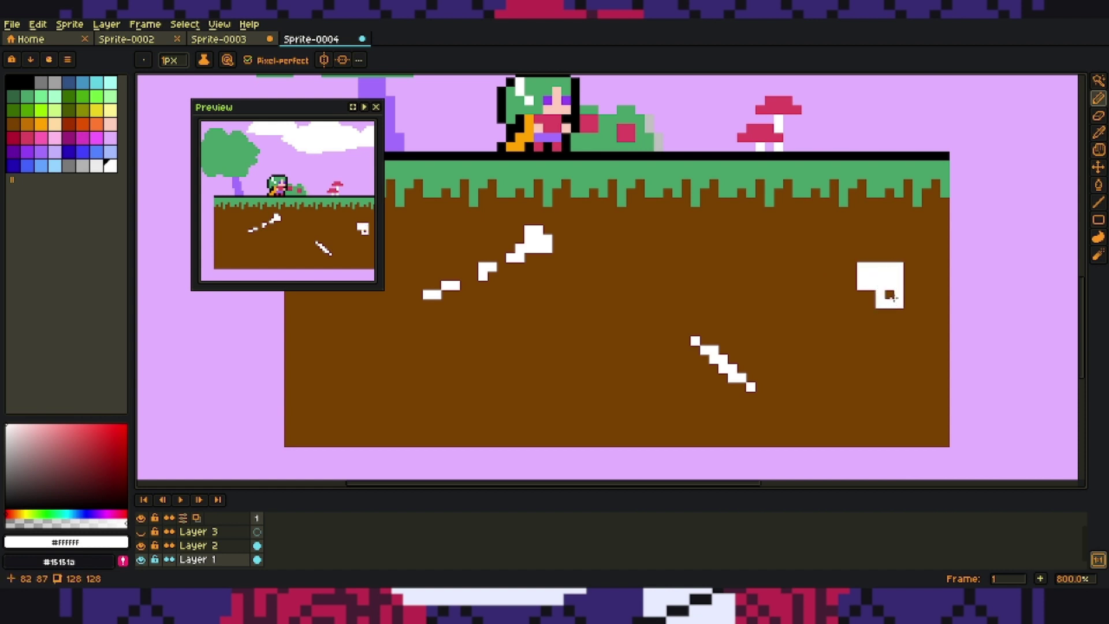
Carve hollow eye sockets into the white skull with brown pixels
{"action": "right_click", "coordinate": [887, 296]}
{"action": "scroll", "coordinate": [892, 289], "scroll_direction": "down", "scroll_amount": 2}
{"action": "scroll", "coordinate": [902, 281], "scroll_direction": "up", "scroll_amount": 1}
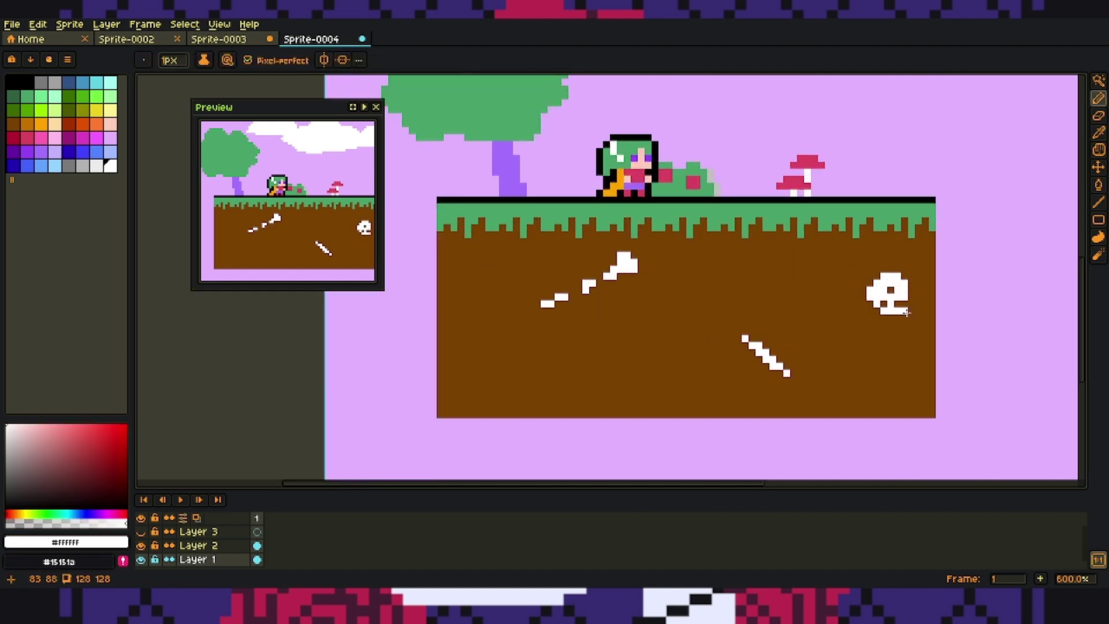
{"action": "scroll", "coordinate": [895, 289], "scroll_direction": "up", "scroll_amount": 3}
{"action": "scroll", "coordinate": [879, 297], "scroll_direction": "down", "scroll_amount": 2}
{"action": "left_click", "coordinate": [853, 300], "text": "alt"}
{"action": "left_click", "coordinate": [867, 323], "text": "alt"}
{"action": "left_click", "coordinate": [861, 338]}
{"action": "left_click", "coordinate": [853, 299], "text": "alt"}
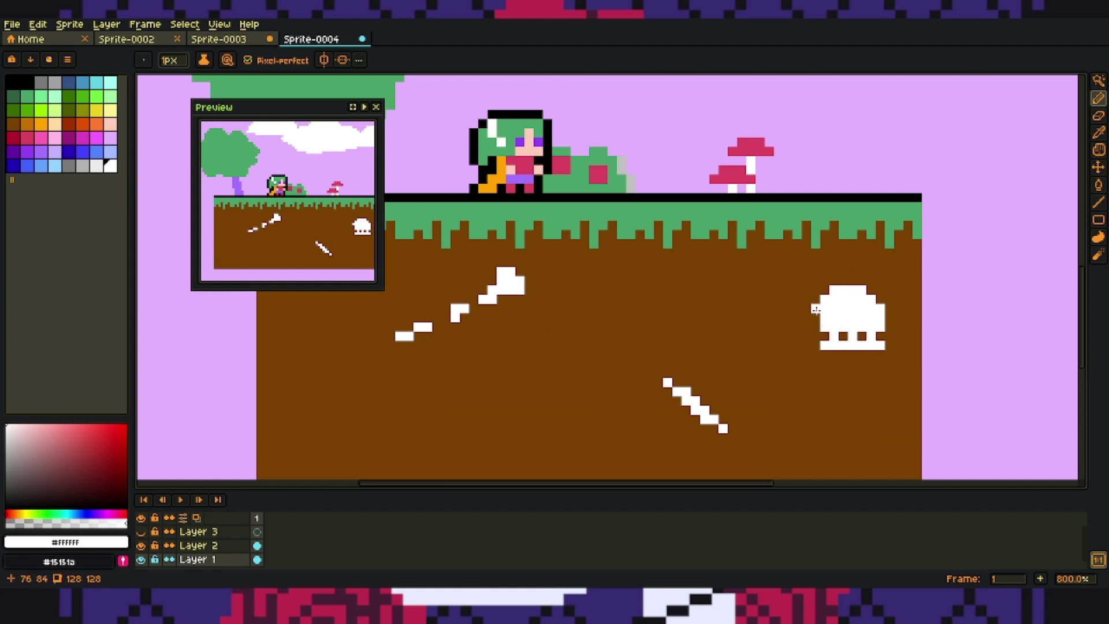
Narrow the skull's sides in brown and touch up its teeth in white
{"action": "left_click", "coordinate": [901, 347], "text": "alt"}
{"action": "left_click_drag", "start_coordinate": [816, 289], "coordinate": [816, 349]}
{"action": "mouse_move", "coordinate": [890, 289]}
{"action": "left_mouse_down"}
{"action": "mouse_move", "coordinate": [890, 358]}
{"action": "mouse_move", "coordinate": [865, 358]}
{"action": "left_mouse_up"}
{"action": "left_click", "coordinate": [853, 312], "text": "alt"}
{"action": "left_click", "coordinate": [840, 335]}
{"action": "left_click", "coordinate": [870, 337], "text": "alt"}
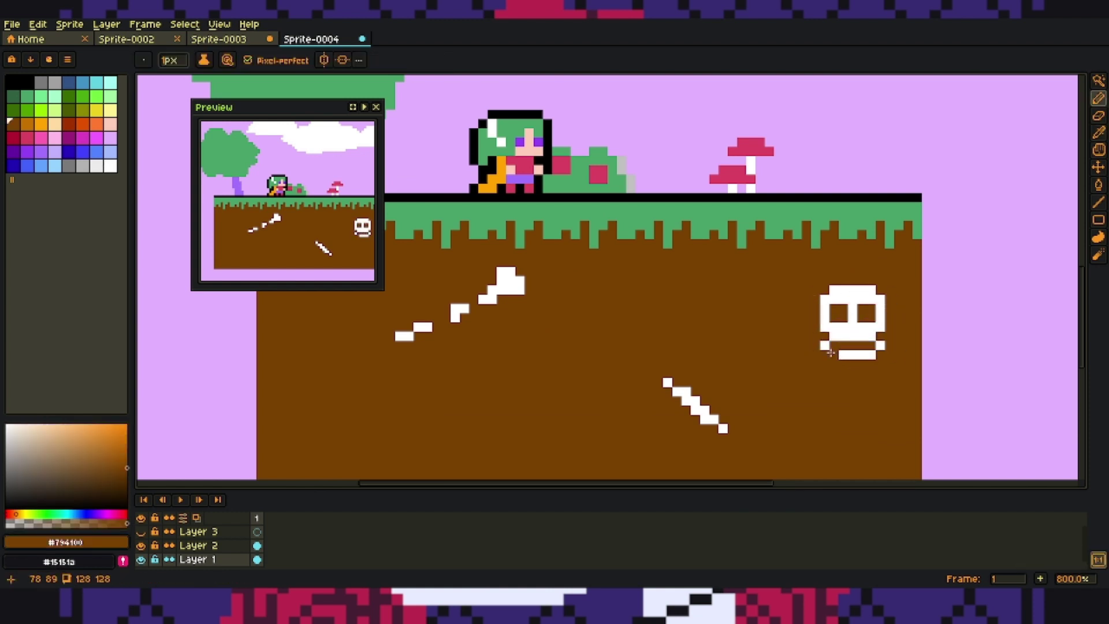